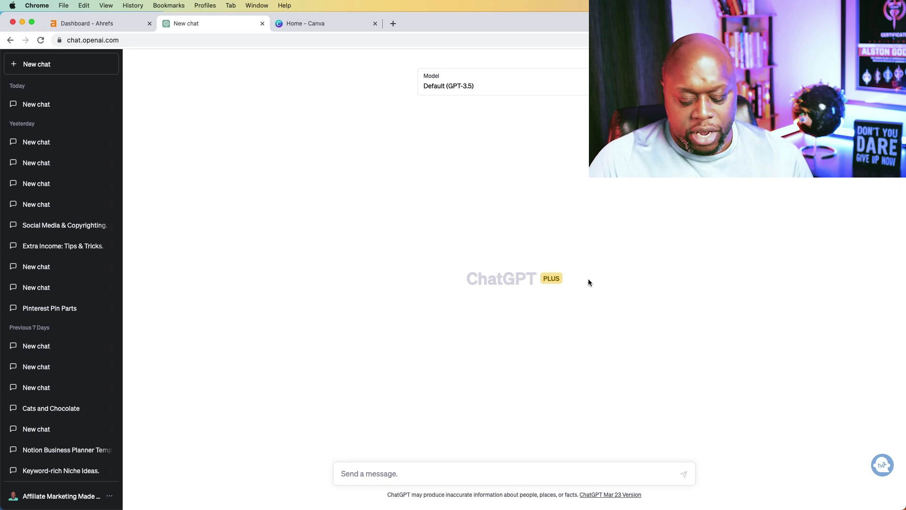
- Ask ChatGPT 'can cats eat almonds' and copy the phrase 'can cats eat' from the question
type("can ")
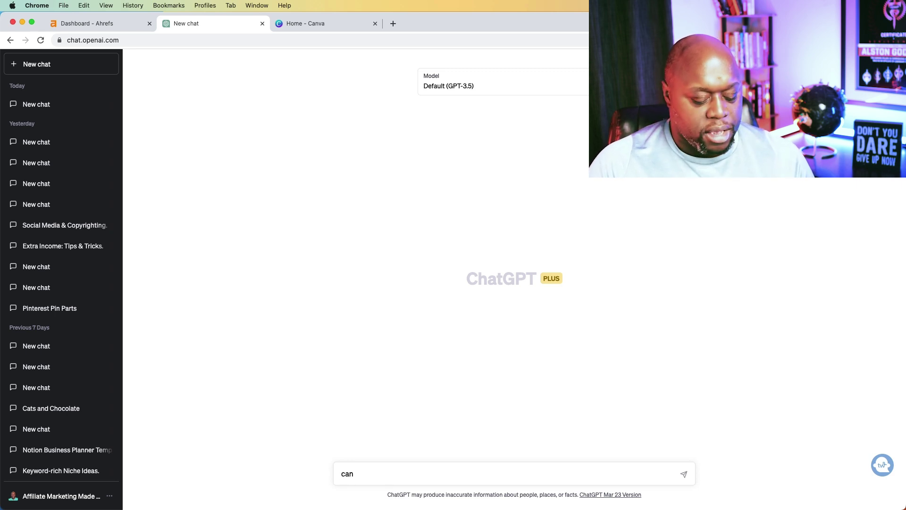
type("cats eat ")
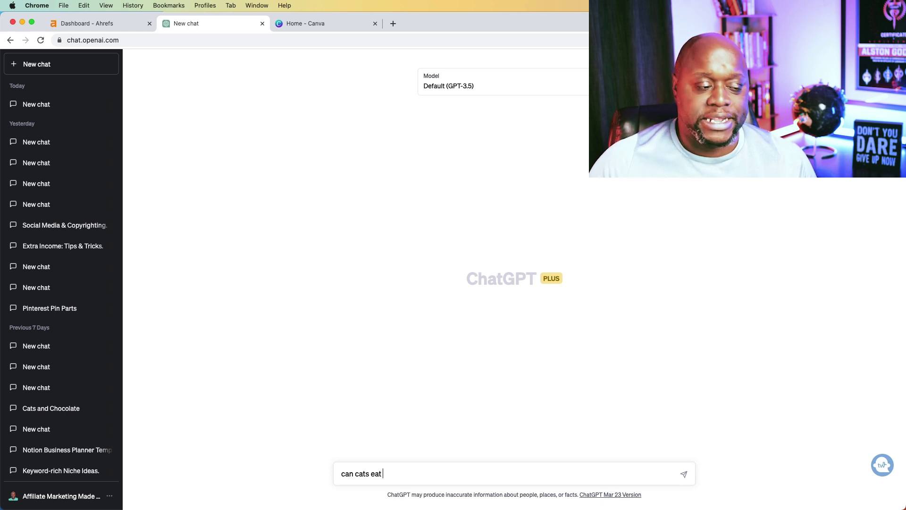
type("almonds")
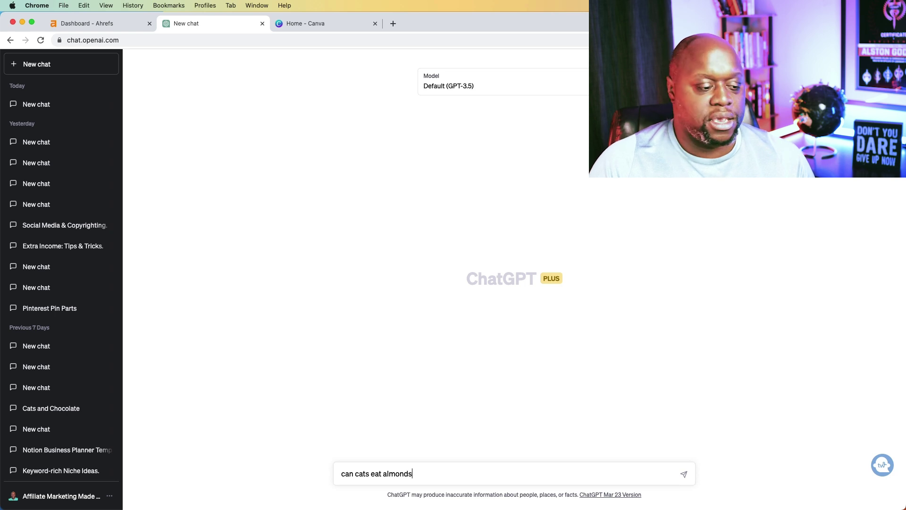
key("Return")
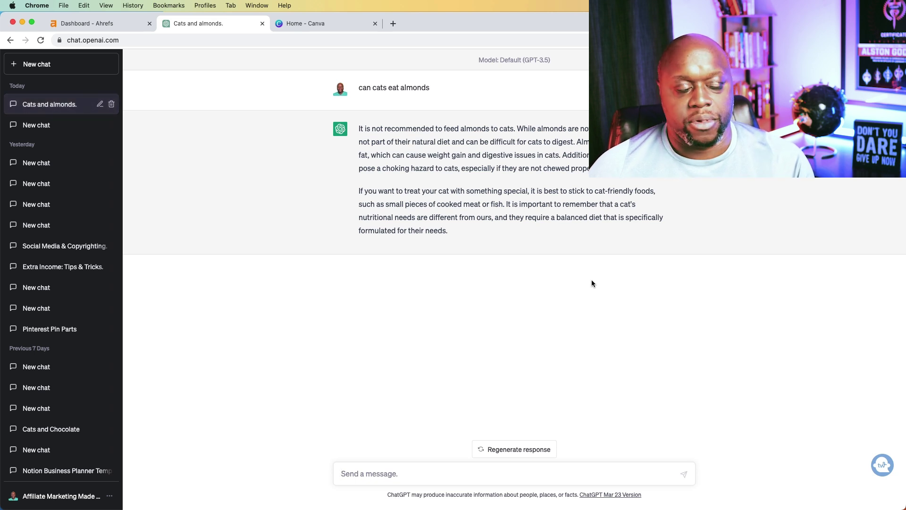
left_click_drag(359, 89, 399, 89)
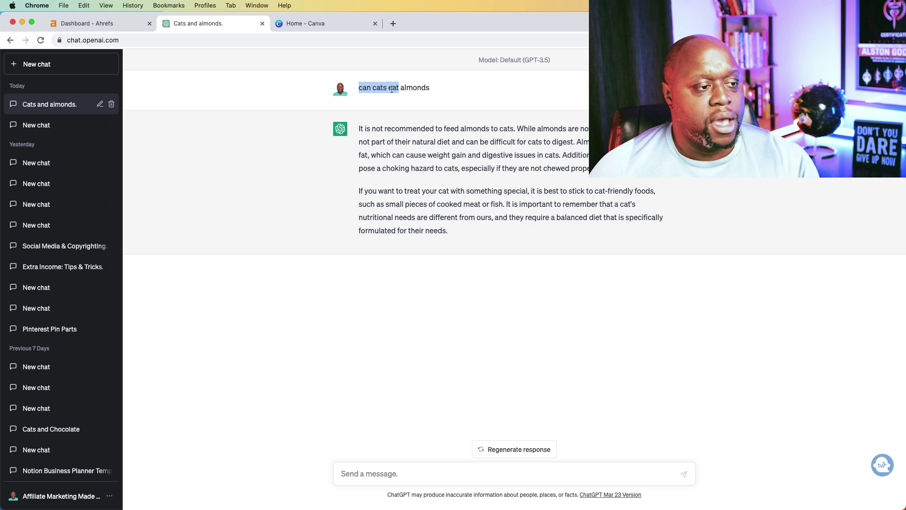
right_click(394, 89)
left_click(409, 111)
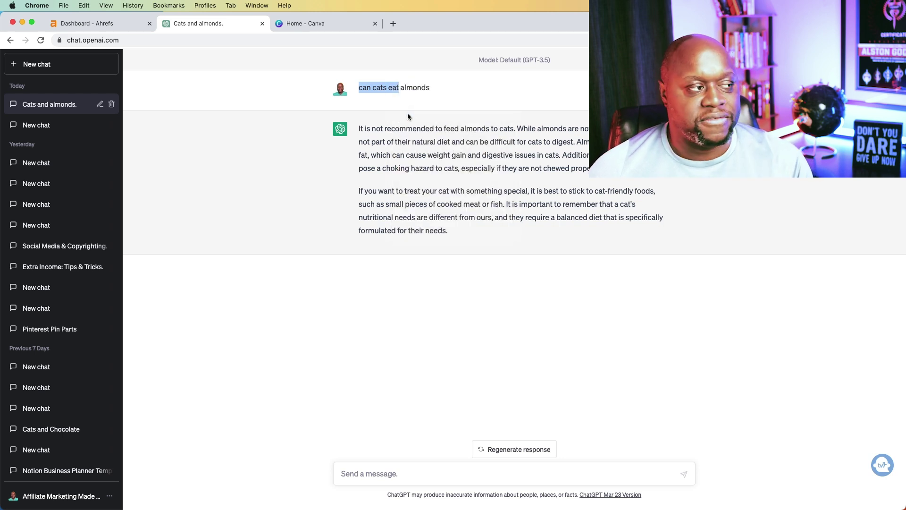
- Search Ahrefs Keywords Explorer for 'can cats eat' and browse its Matching terms list
left_click(101, 24)
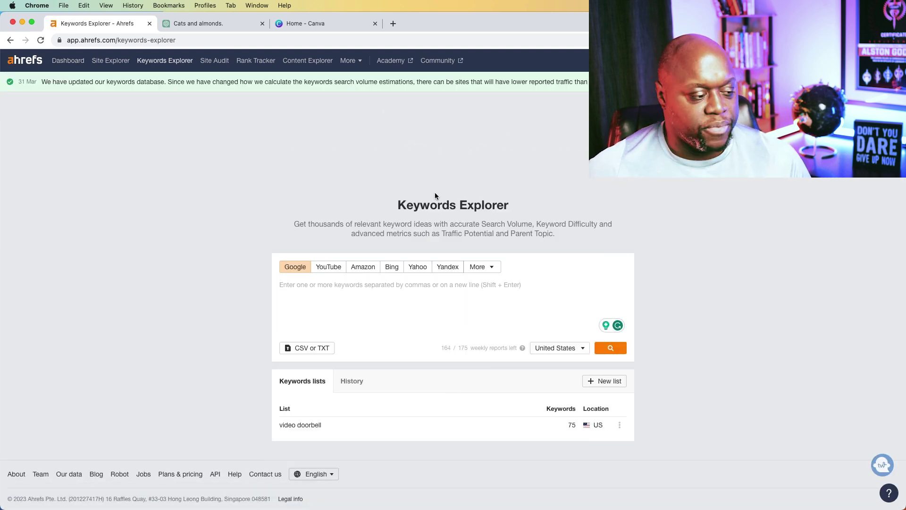
key("super+v")
key("Return")
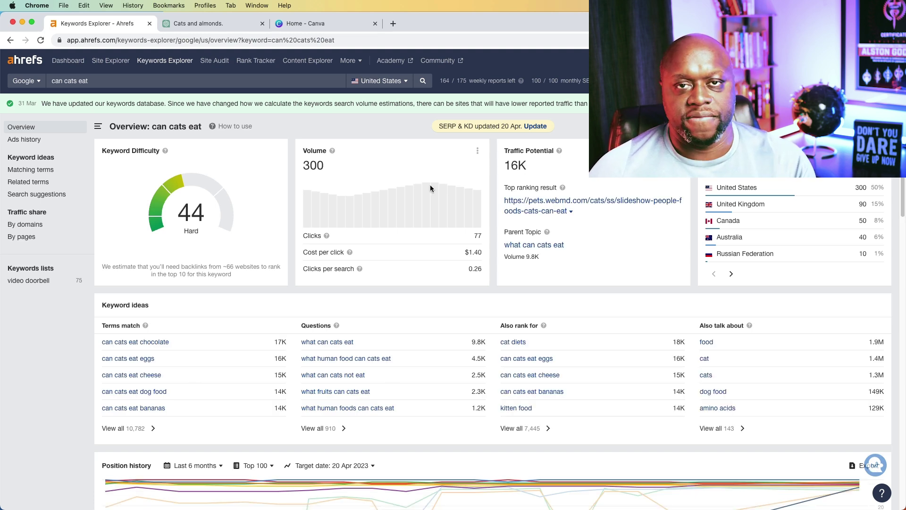
left_click(36, 170)
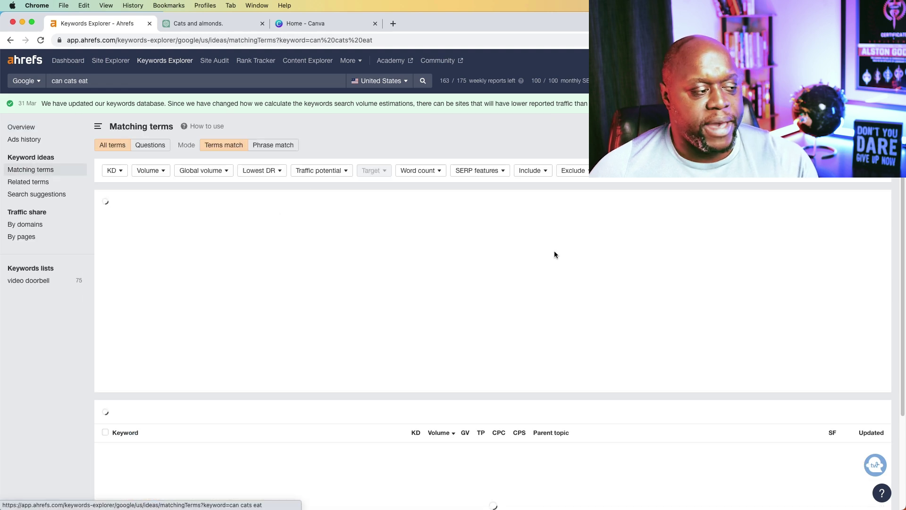
scroll(556, 251, "down", 3)
scroll(557, 251, "down", 5)
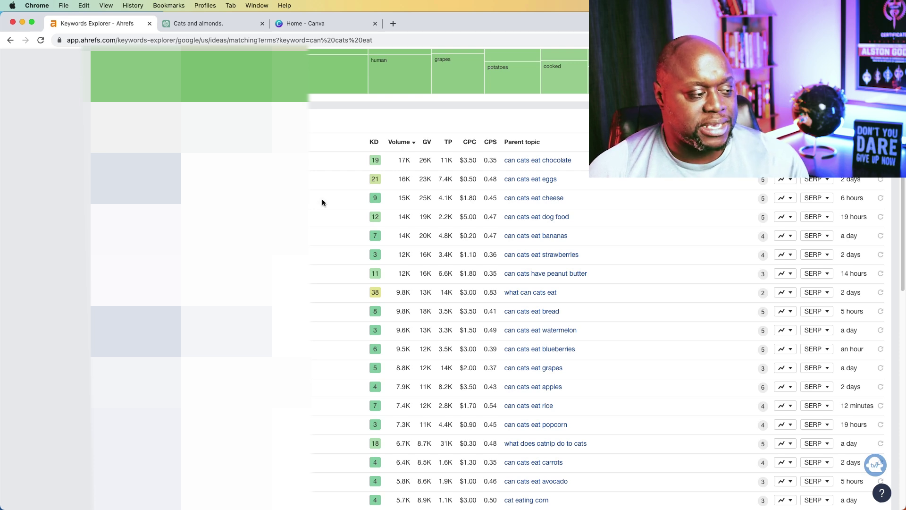
scroll(323, 202, "up", 1)
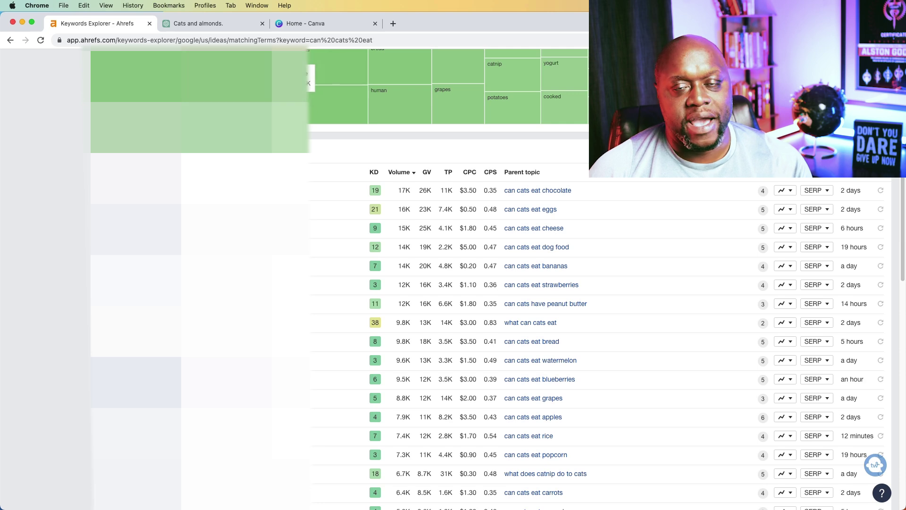
left_click(234, 26)
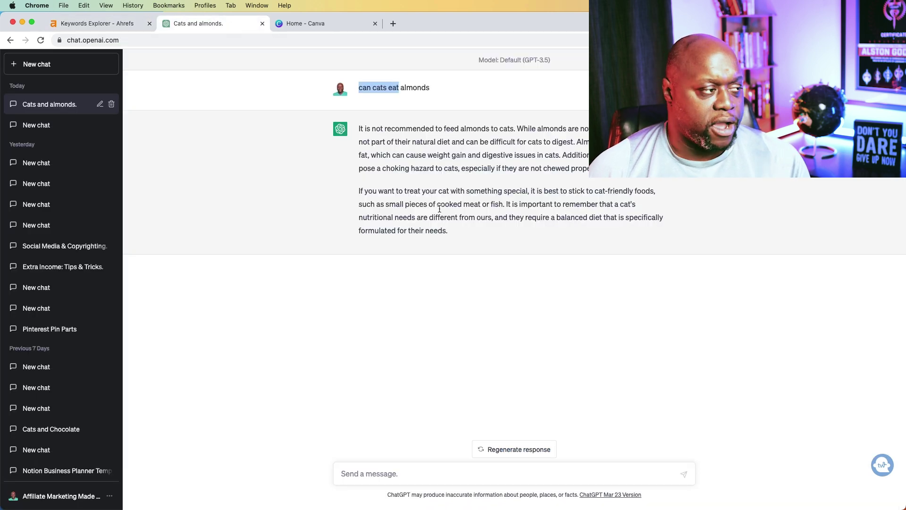
- Ask ChatGPT to create a list of keywords for "can cats eat" and select 'Can cats eat tuna?'
left_click(400, 476)
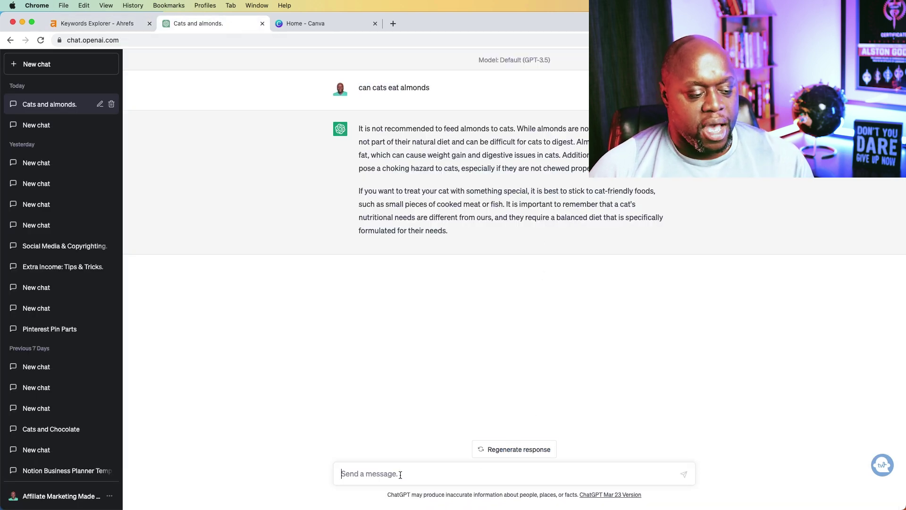
type("c")
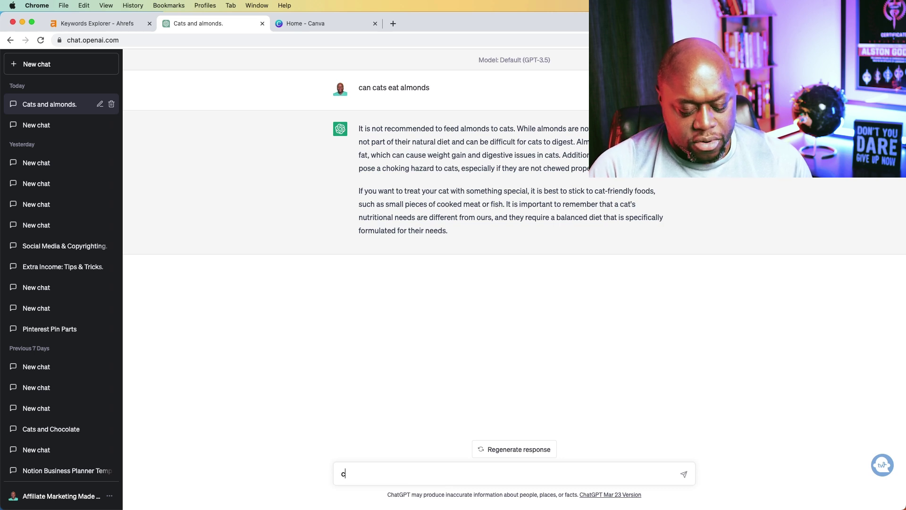
type("reate a list of")
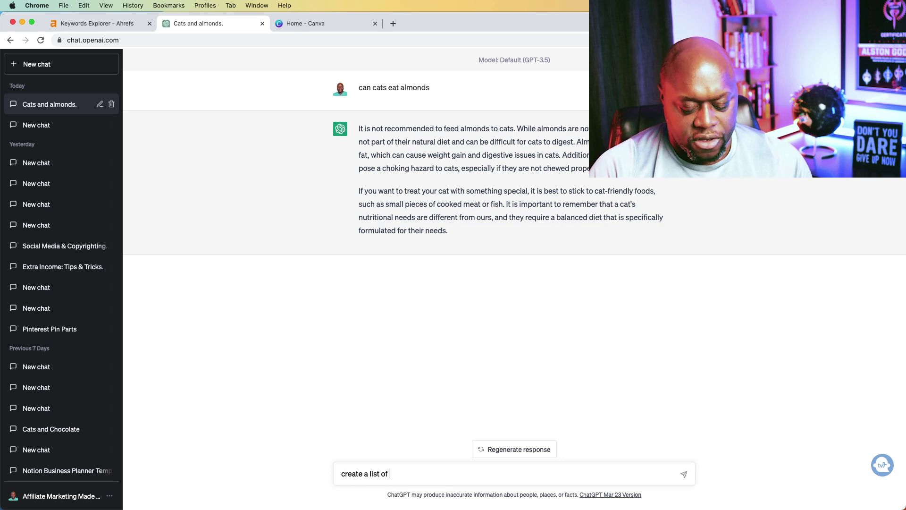
type(" keywods for \"can ")
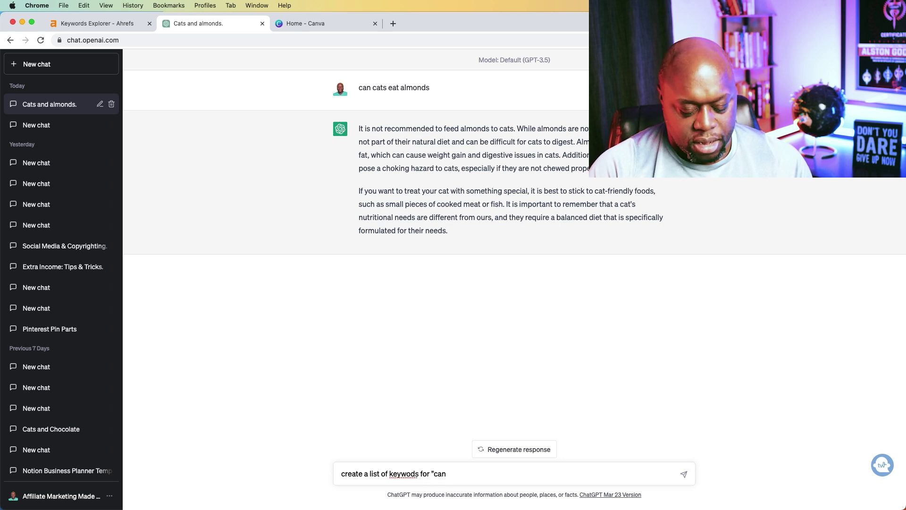
type("cats eat")
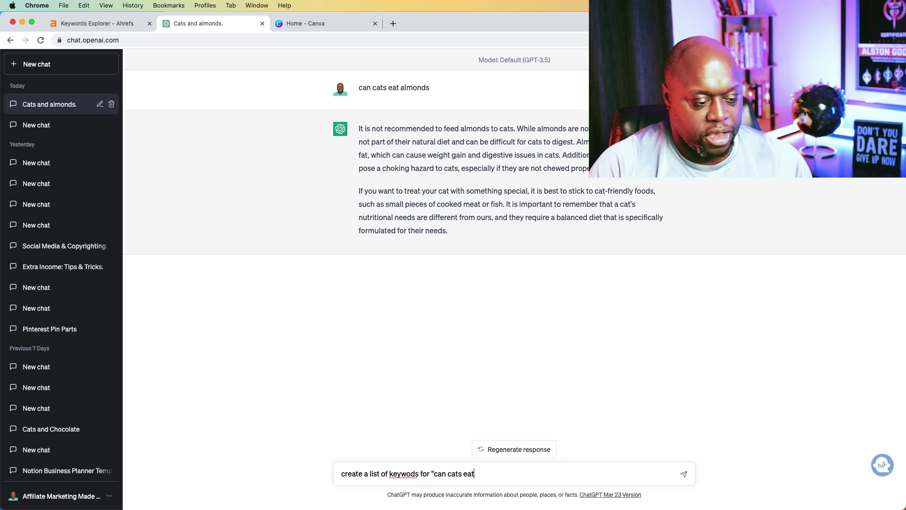
type("\"")
key("Return")
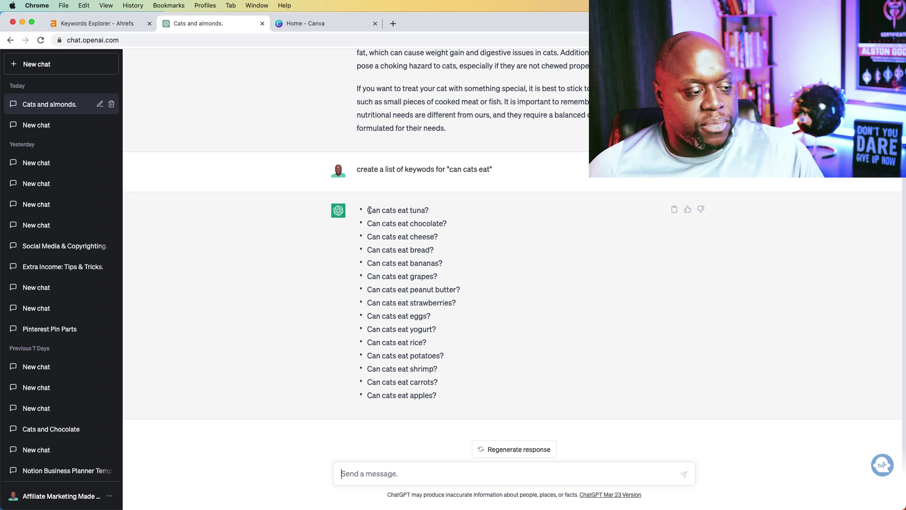
left_click_drag(370, 210, 427, 211)
- Ask ChatGPT 'Can cats eat tuna?' and have it shorten the answer for YouTube Shorts
right_click(412, 210)
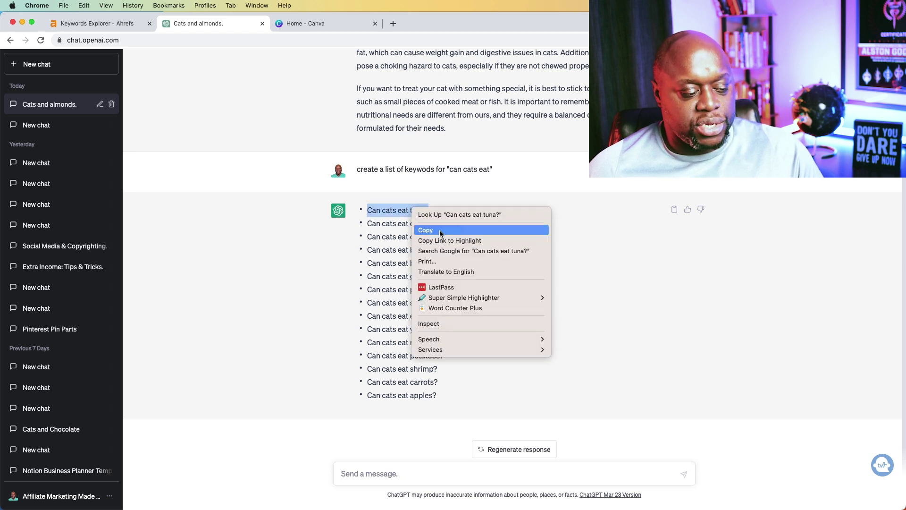
left_click(440, 230)
left_click(410, 474)
key("super+v")
key("Return")
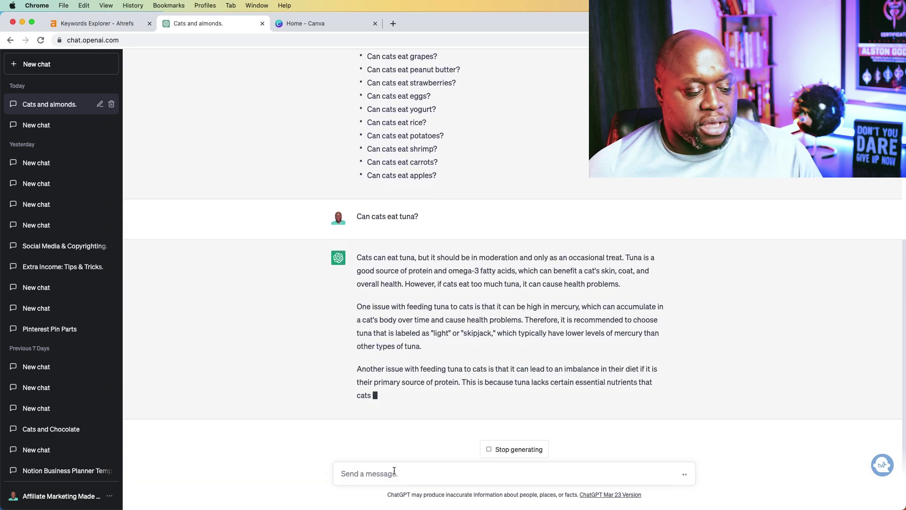
type("make sh")
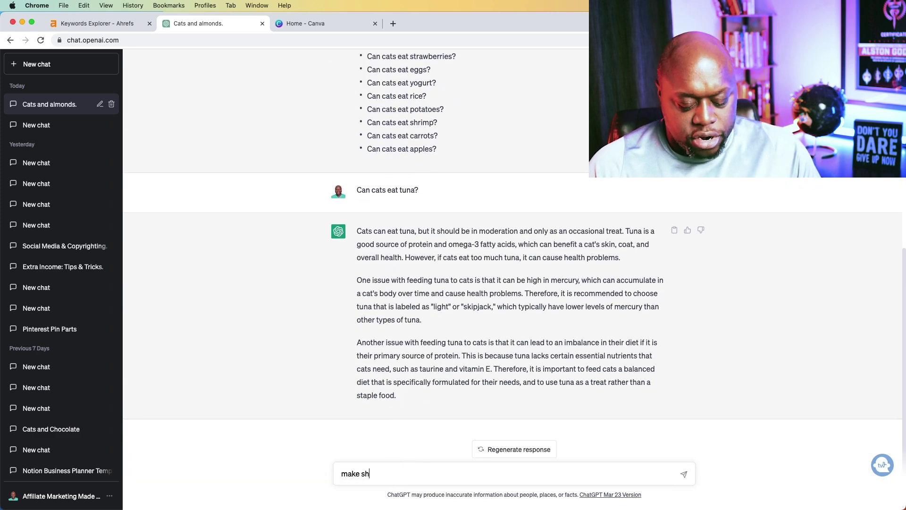
type("orter for youtu")
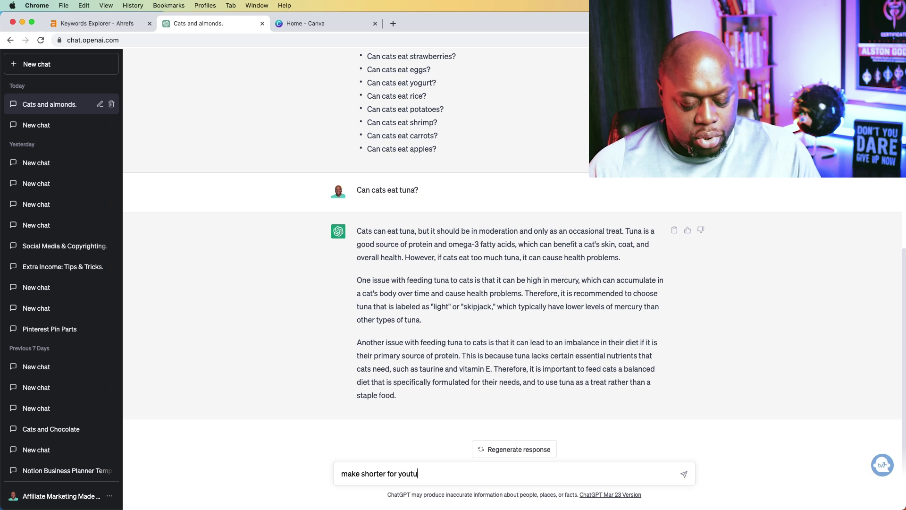
type("be shorts")
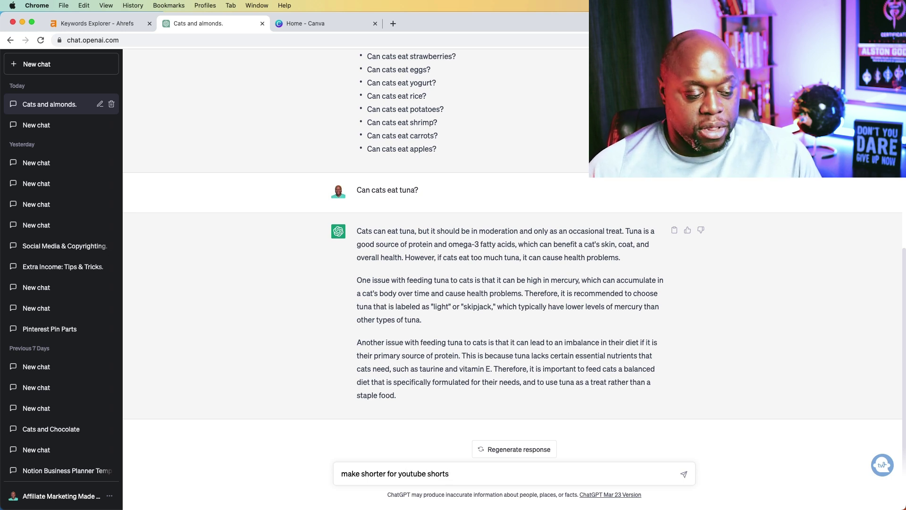
key("Return")
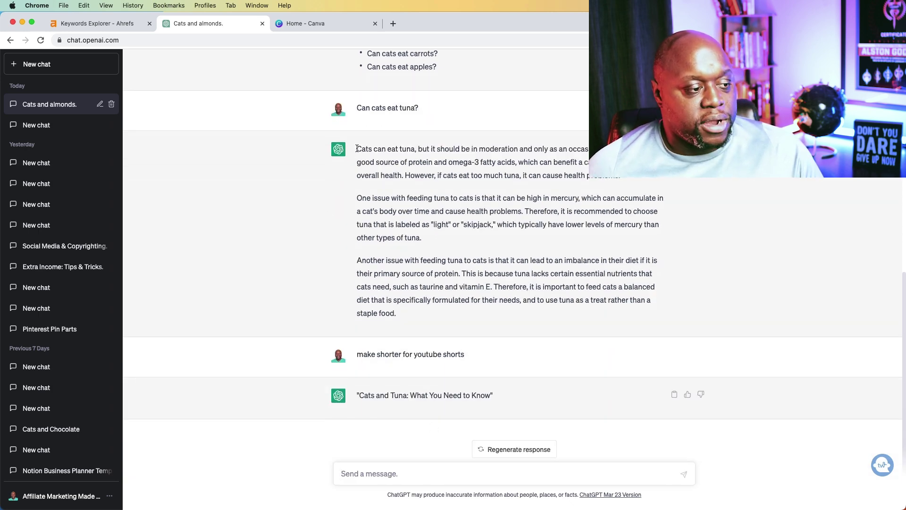
- Have ChatGPT turn the shortened tuna answer into bullet points
left_click_drag(357, 150, 396, 314)
right_click(447, 271)
left_click(471, 293)
left_click(392, 473)
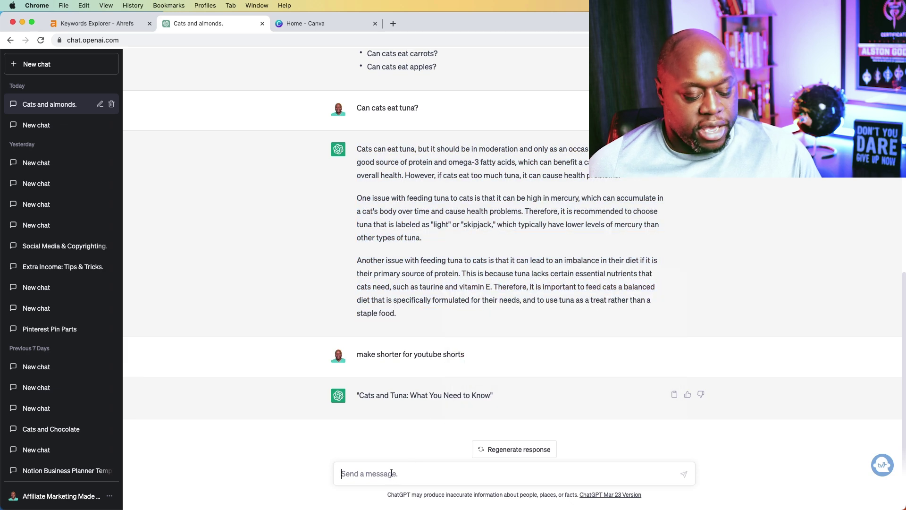
type("turn into ")
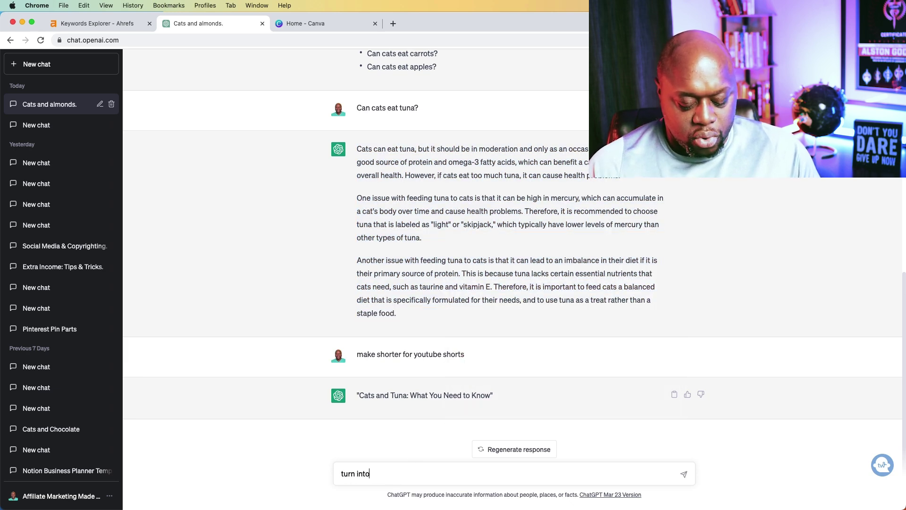
type("bullet points \"")
key("super+v")
type("\"")
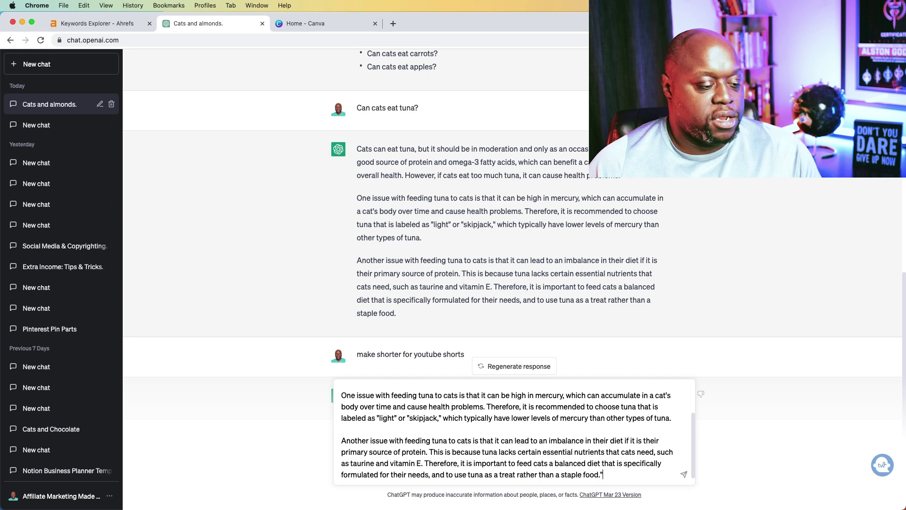
key("Return")
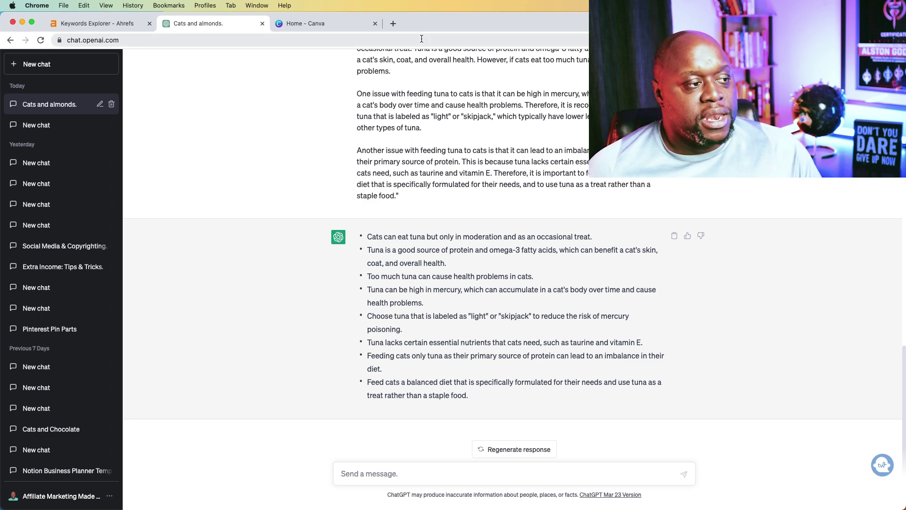
left_click(320, 25)
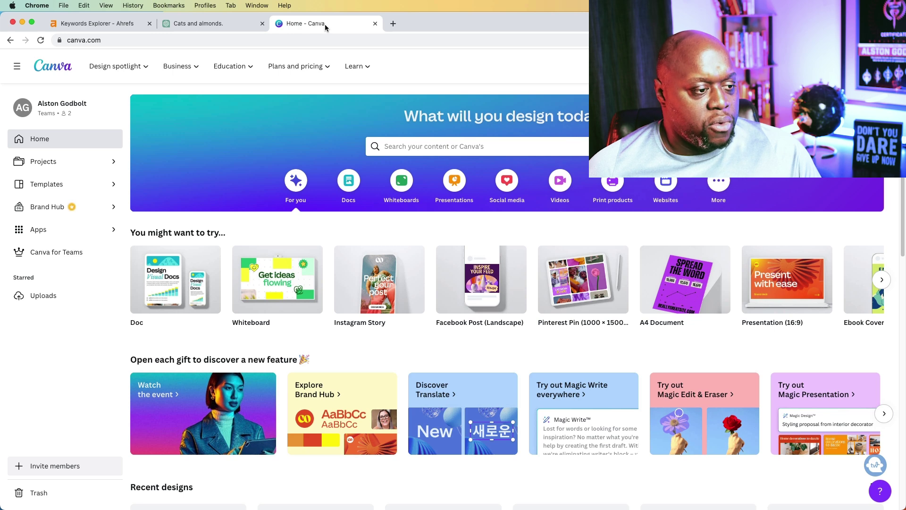
- Create a blank TikTok Video (mobile video) design from Canva's template search
left_click(421, 147)
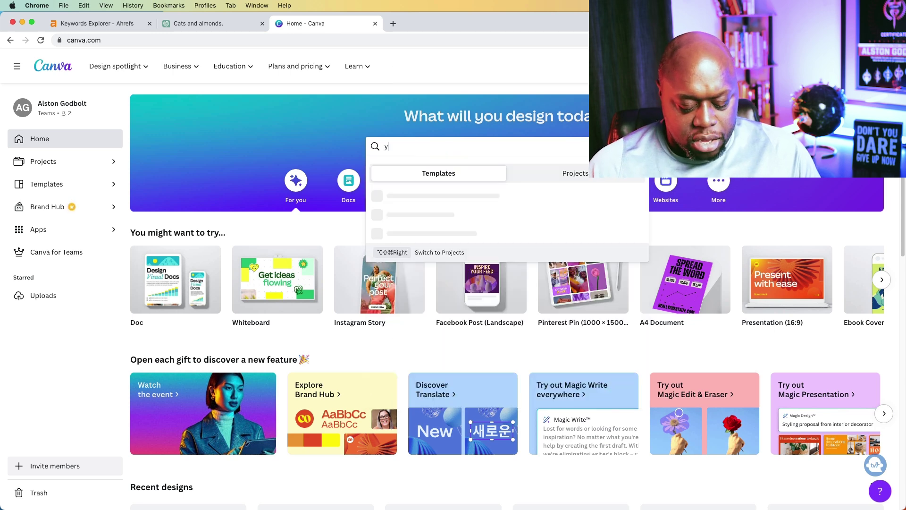
type("outu")
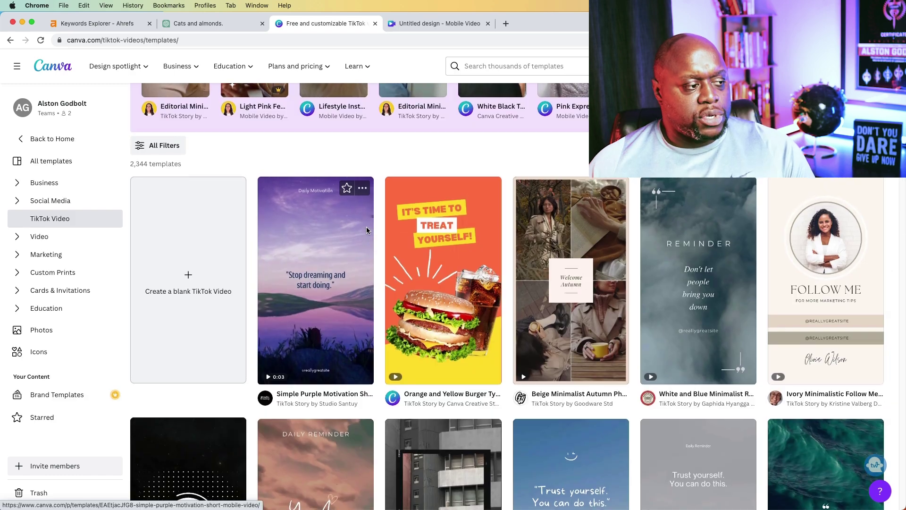
scroll(366, 227, "up", 3)
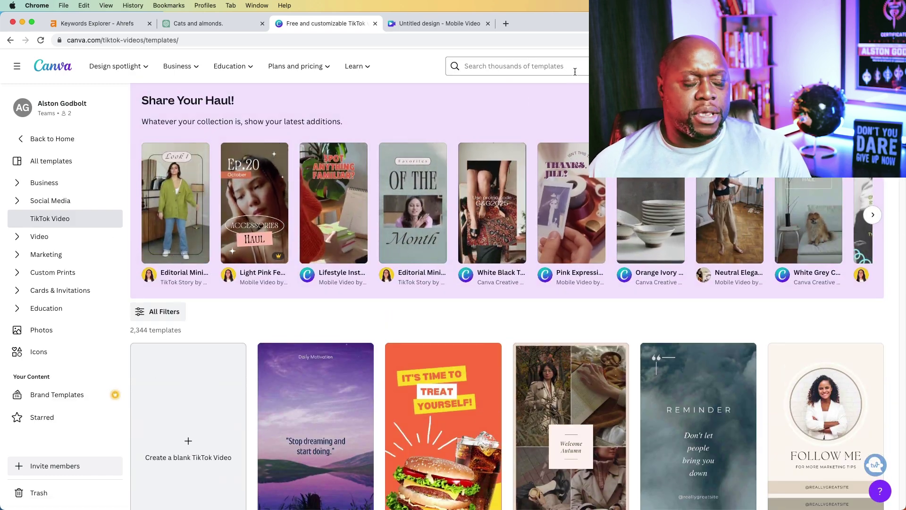
scroll(363, 269, "down", 3)
scroll(363, 269, "down", 1)
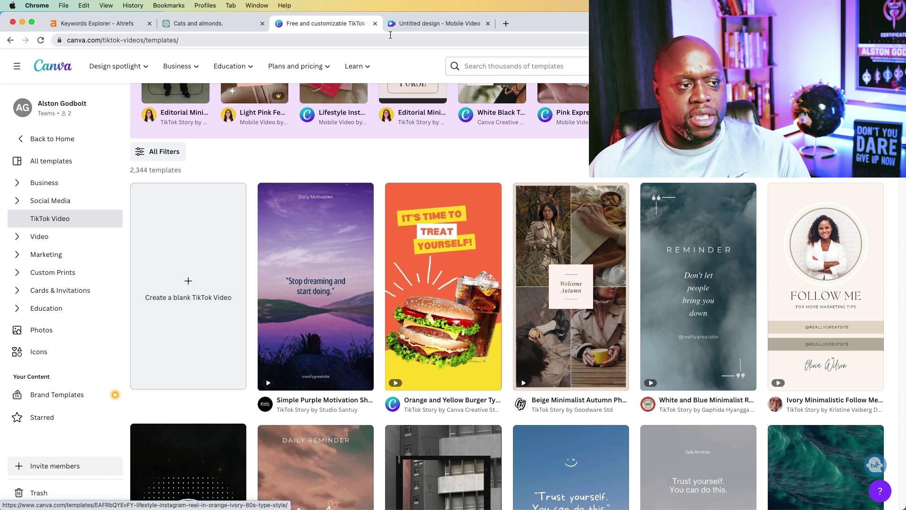
left_click(430, 25)
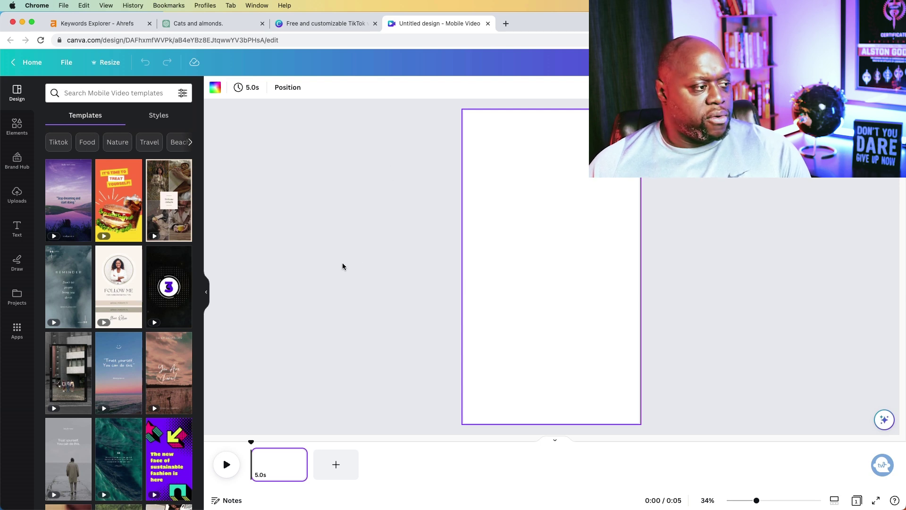
- Search templates for 'cats' and apply the cat-food TikTok story template
left_click(95, 93)
type("cats")
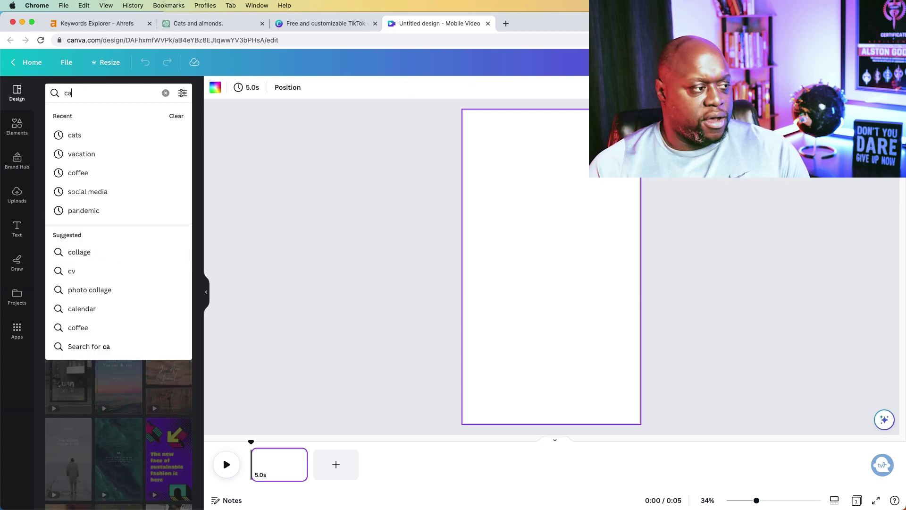
key("Return")
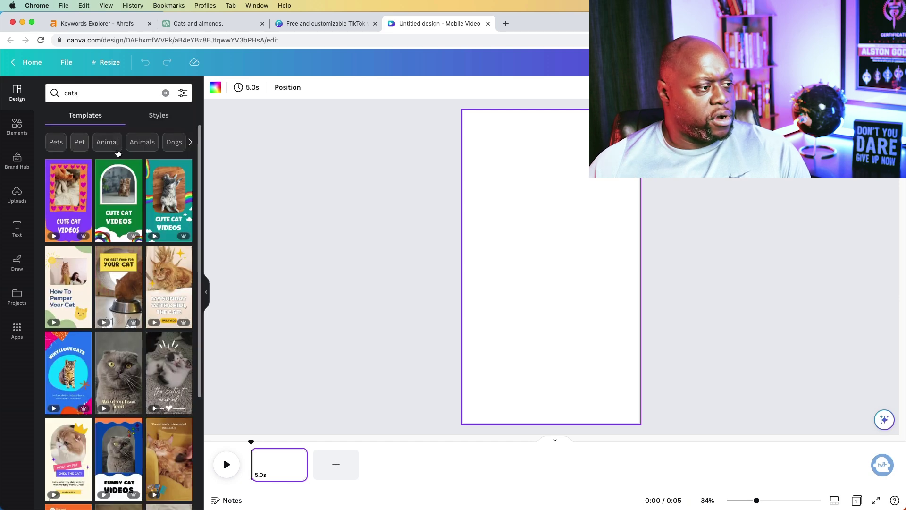
left_click(190, 143)
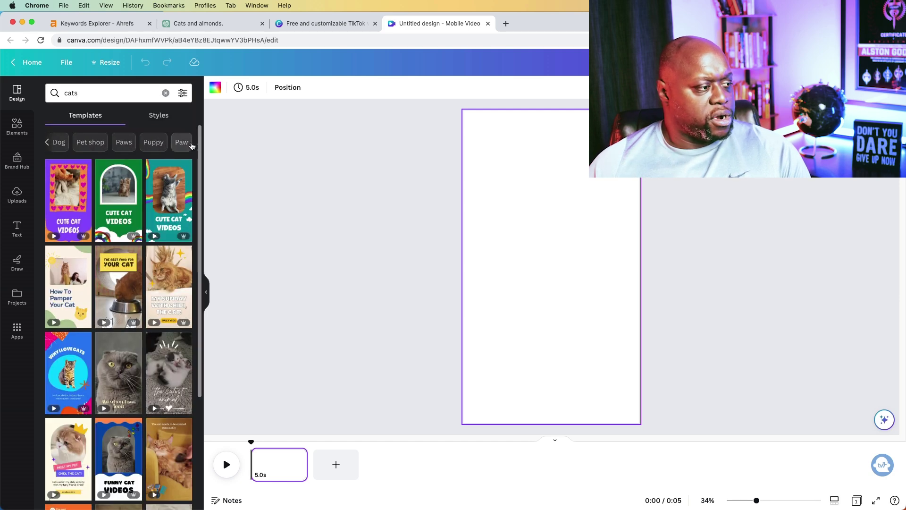
scroll(127, 219, "down", 3)
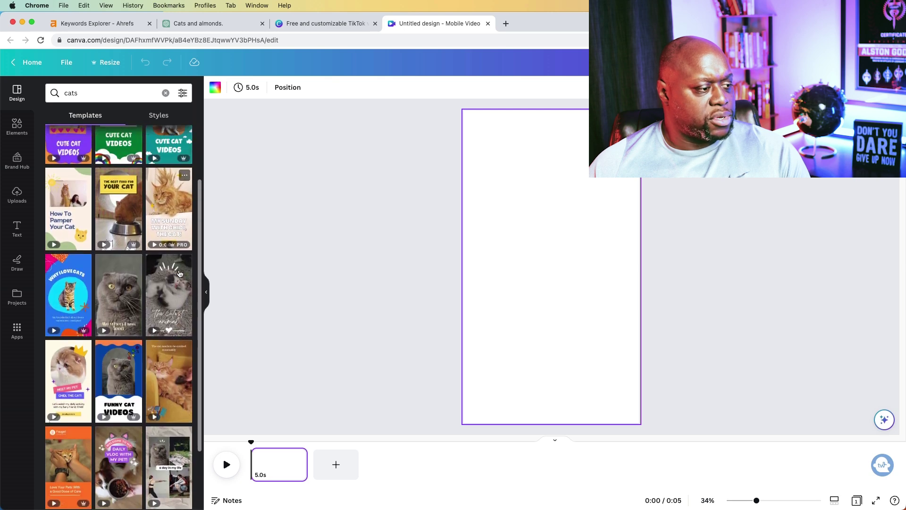
left_click(126, 219)
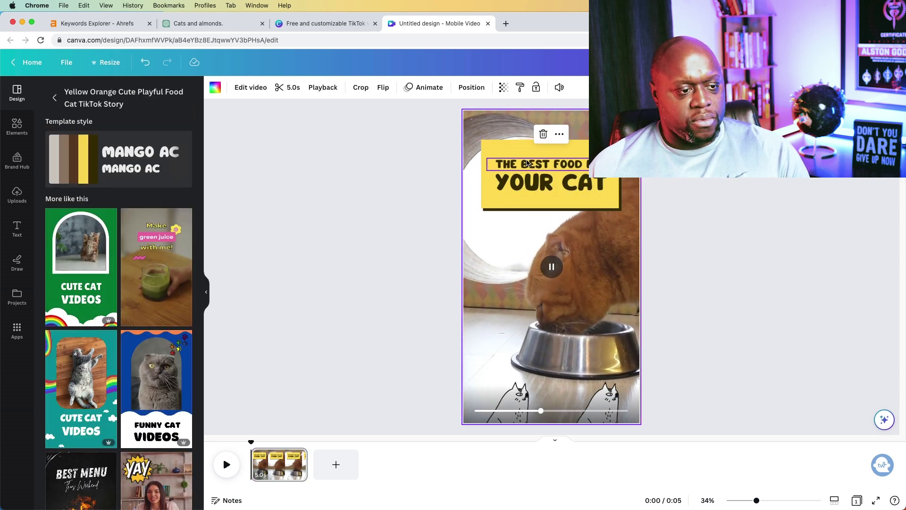
- Change the heading to a centred two-line 'CAN CATS EAT TUNA?', delete YOUR CAT, and add a blank page
left_click(525, 165)
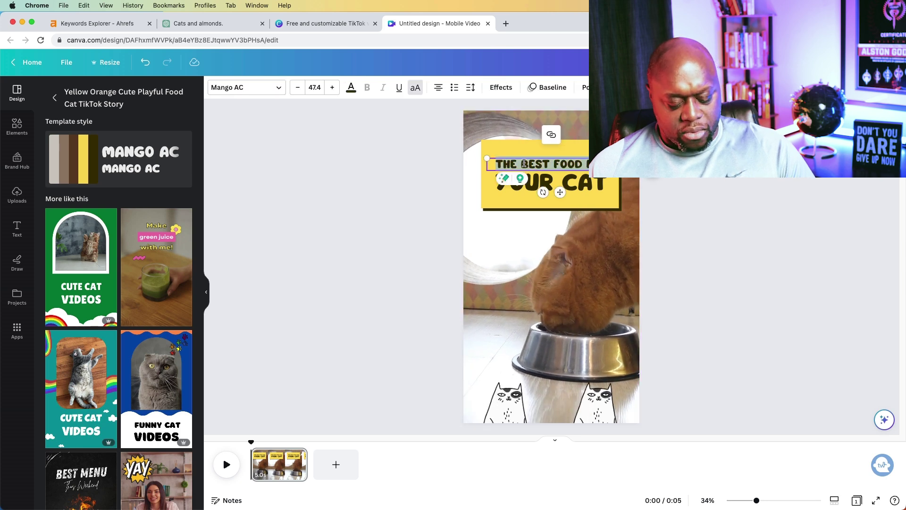
key("cmd+v")
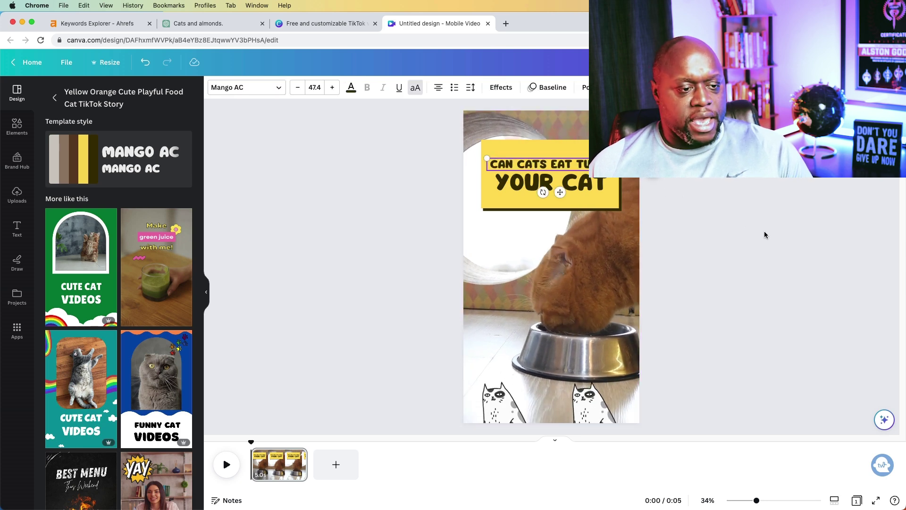
left_click(729, 217)
left_click(567, 184)
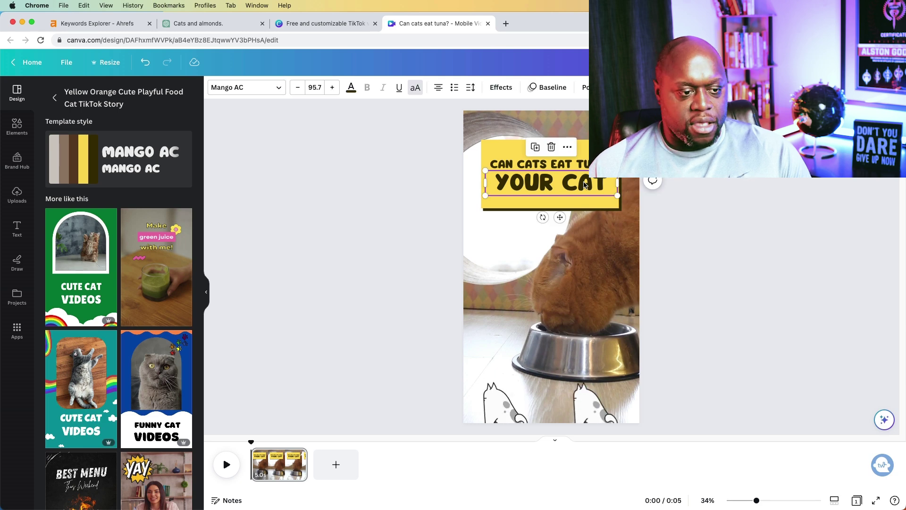
key("Delete")
left_click(577, 164)
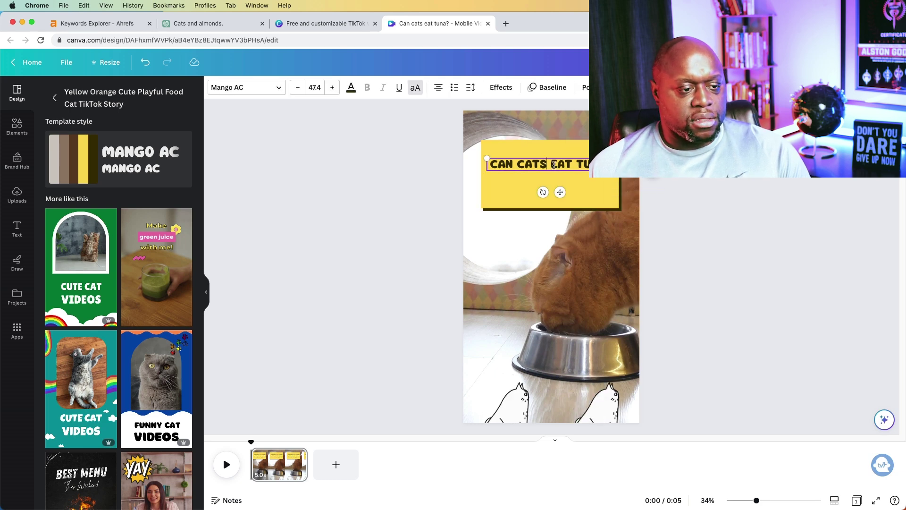
left_click(554, 165)
key("Return")
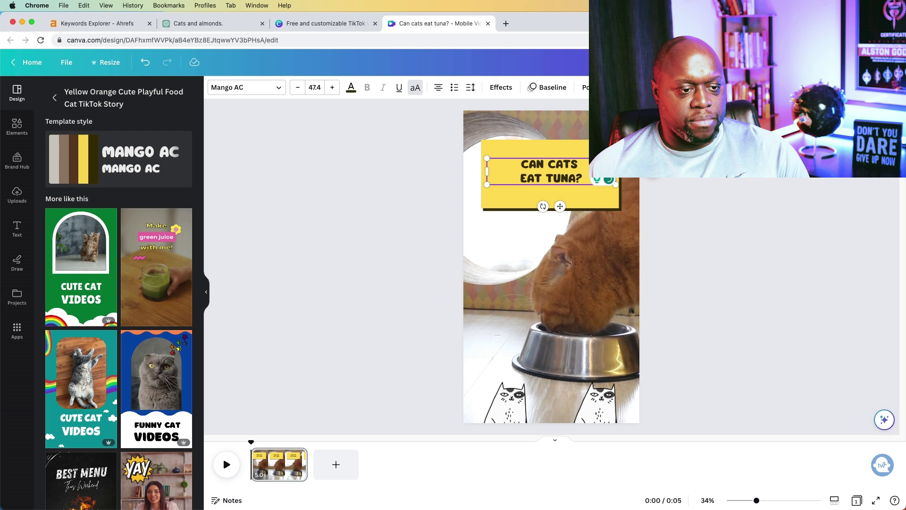
left_click(765, 316)
left_click(338, 466)
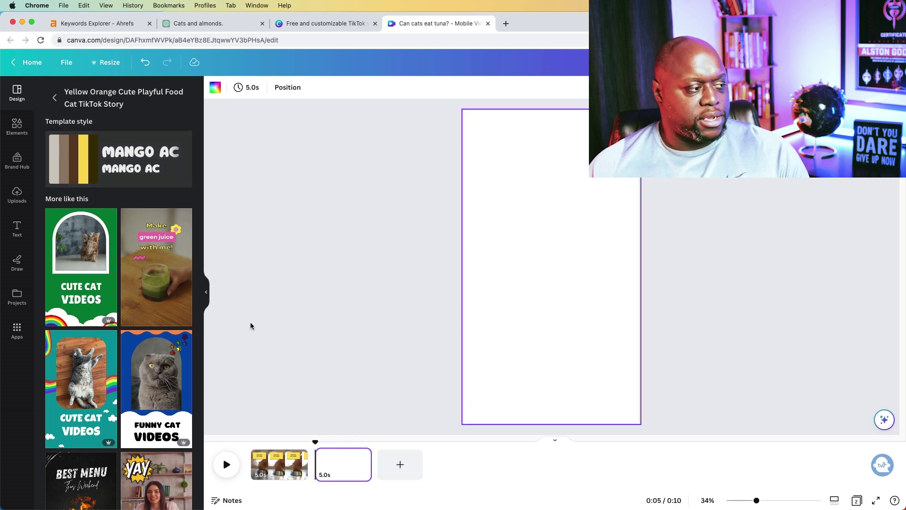
- Add the recently used cat-in-a-tree video to page 2 and stretch it to fill the page
left_click(17, 125)
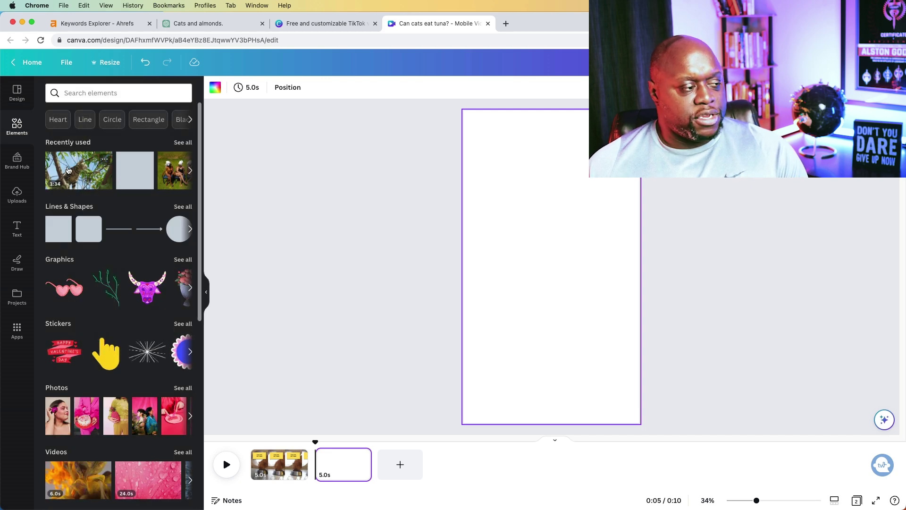
left_click(68, 170)
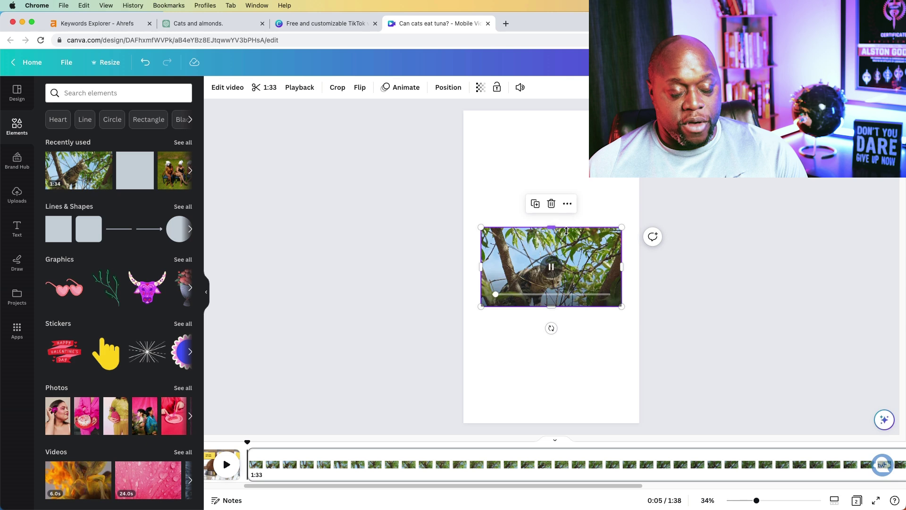
left_click_drag(567, 231, 551, 111)
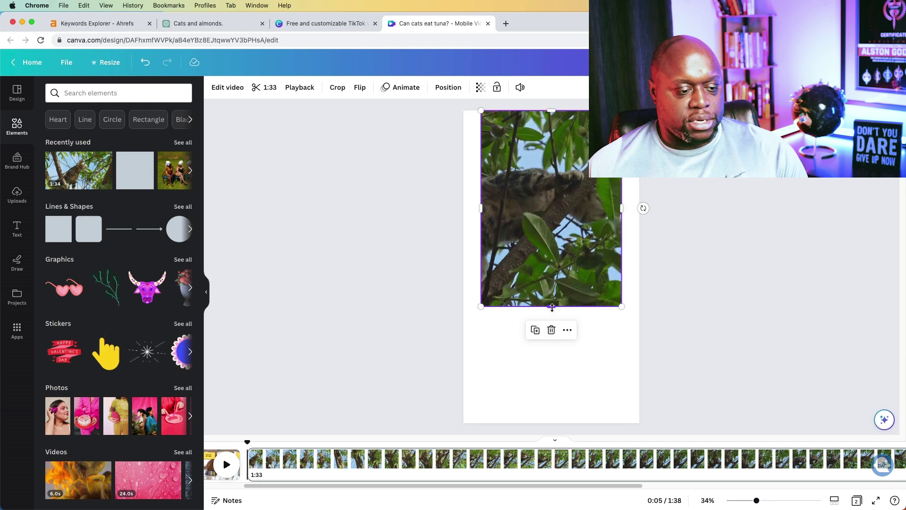
left_click_drag(553, 308, 552, 420)
left_click_drag(481, 286, 463, 286)
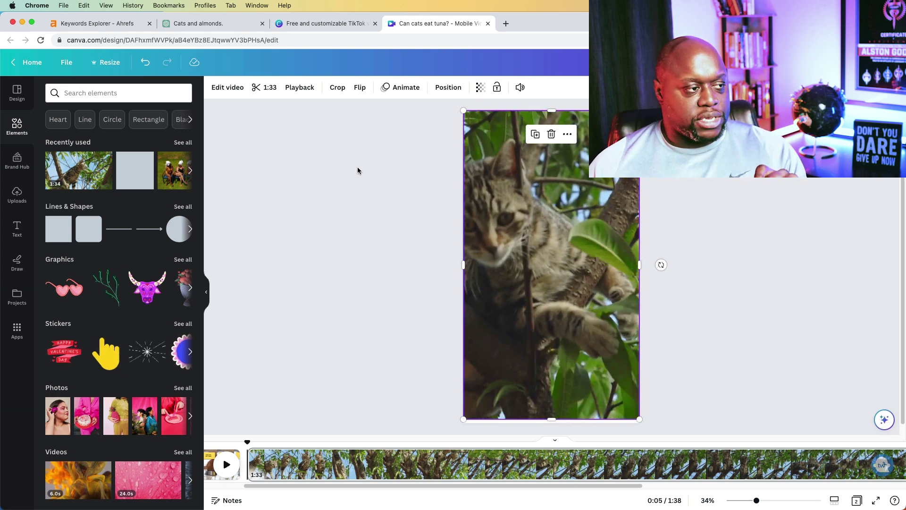
left_click(235, 29)
- Review ChatGPT's tuna bullet points, then return to Canva to trim the cat clip
scroll(511, 329, "down", 8)
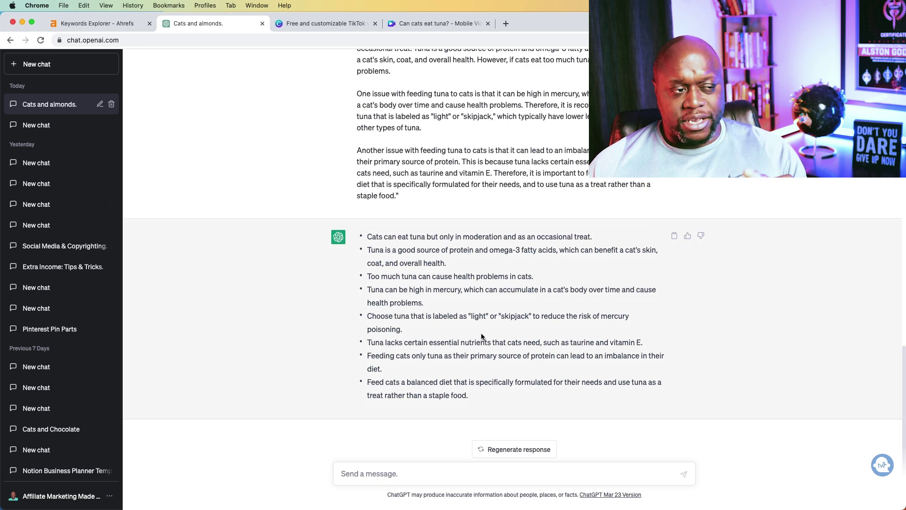
left_click(460, 24)
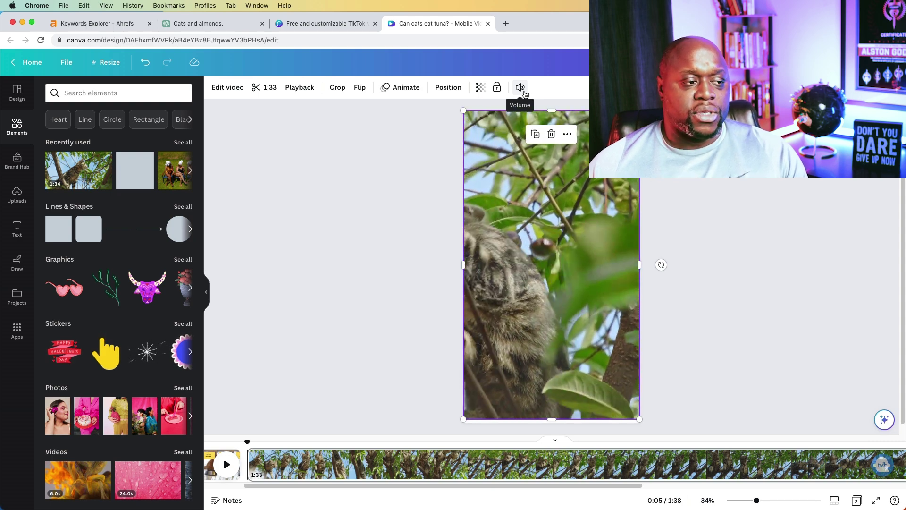
left_click(260, 93)
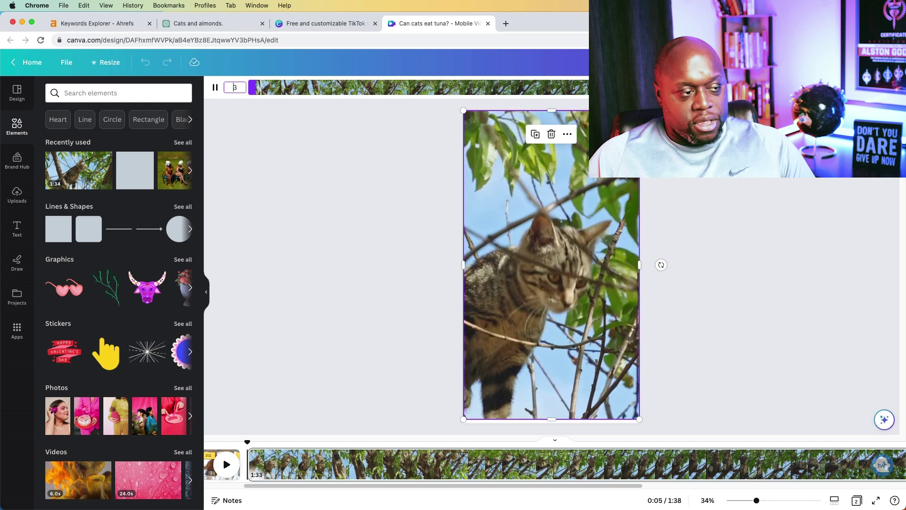
- Set the cat video page to 5 seconds and shorten the title page to about 3 seconds
type("5")
key("Return")
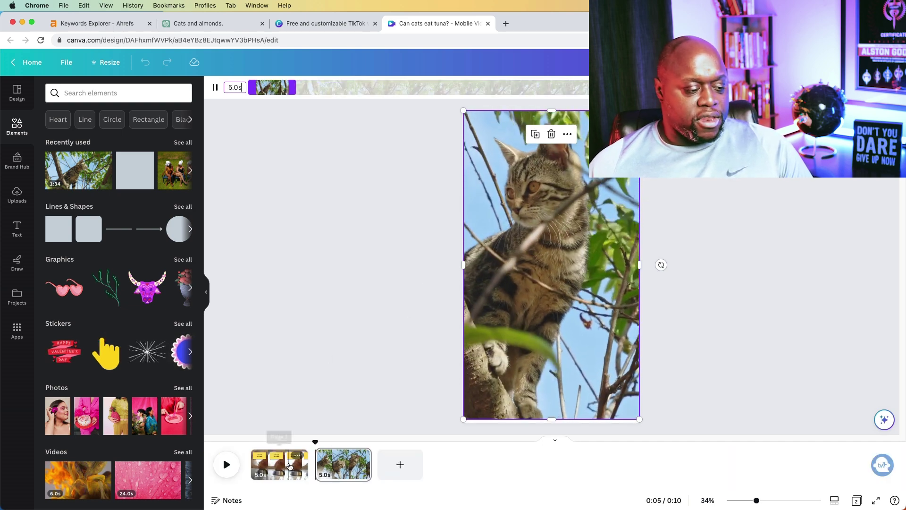
left_click(279, 464)
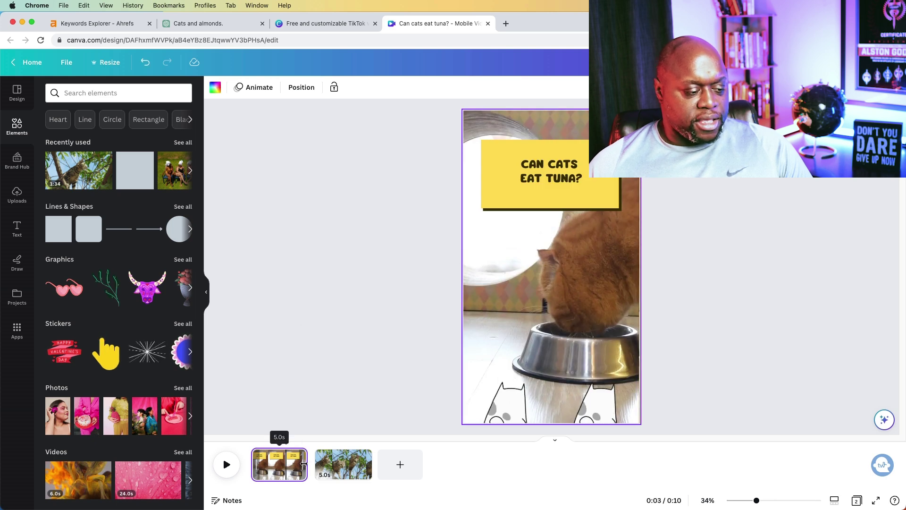
left_click_drag(306, 464, 285, 464)
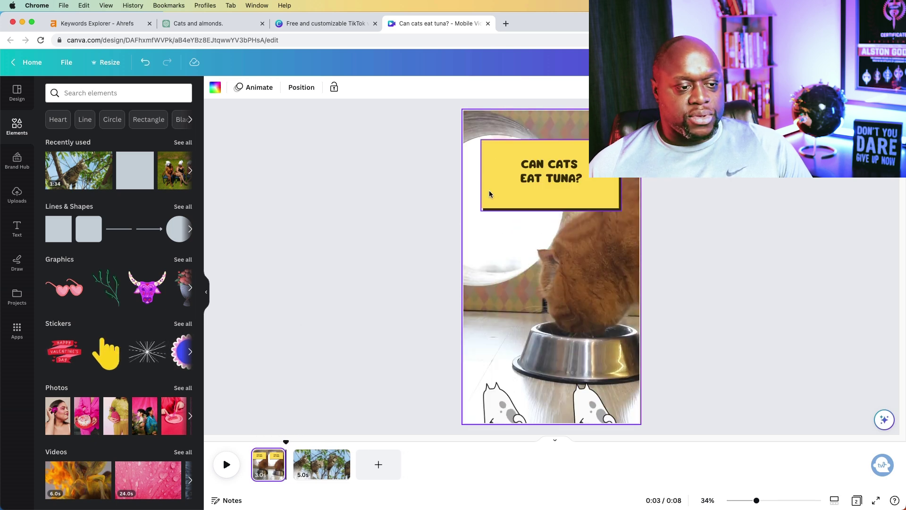
- Enlarge the CAN CATS EAT TUNA? title to font size 72.4
left_click(566, 182)
left_click(333, 88)
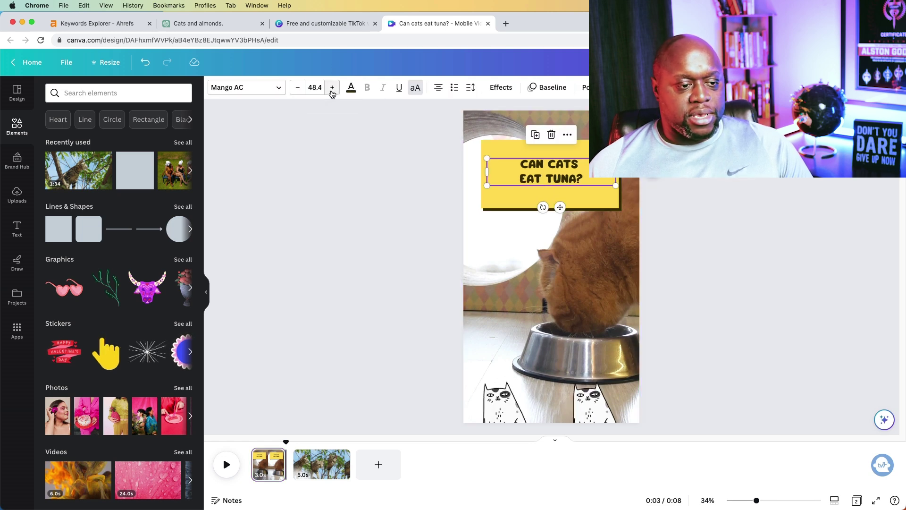
left_click(332, 88)
left_click(332, 89)
left_click(333, 89)
left_click(332, 88)
left_click(332, 88)
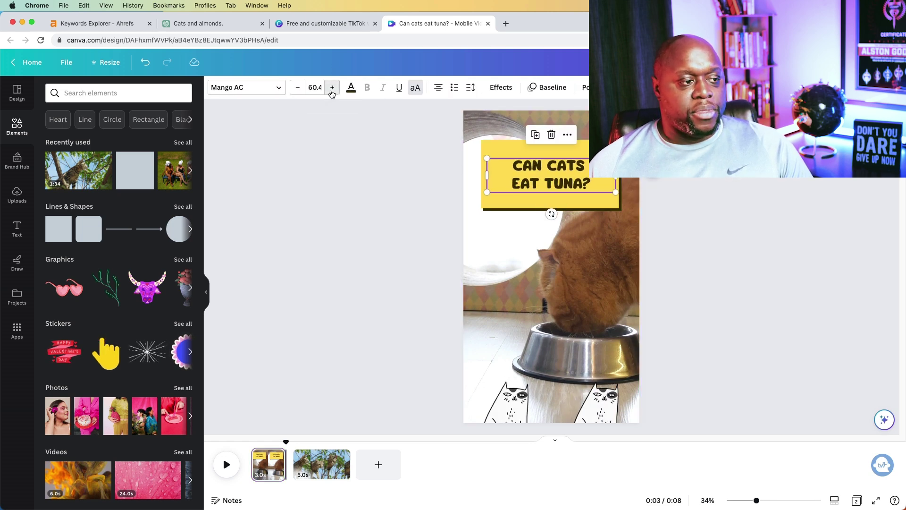
left_click(333, 88)
left_click(333, 88)
left_click(332, 88)
left_click(332, 88)
left_click(333, 88)
left_click(332, 88)
left_click(332, 89)
left_click(333, 89)
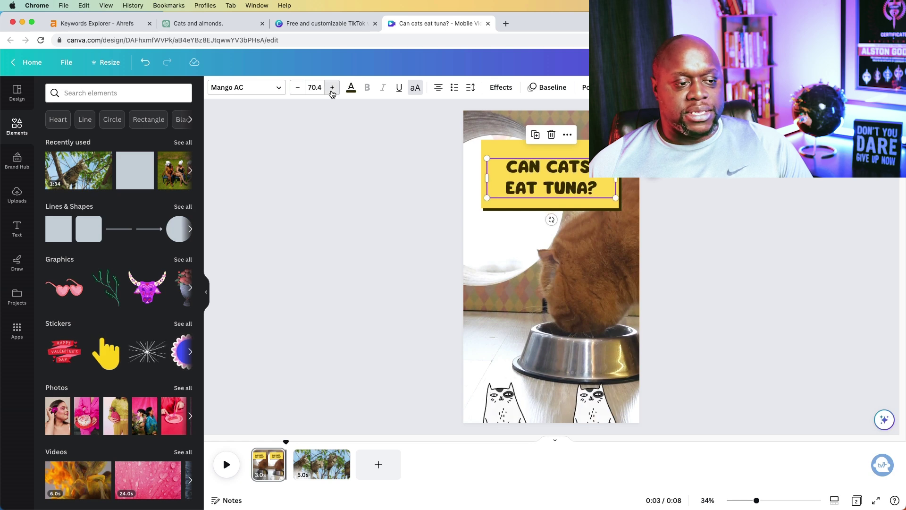
left_click(333, 89)
left_click(386, 231)
left_click(576, 188)
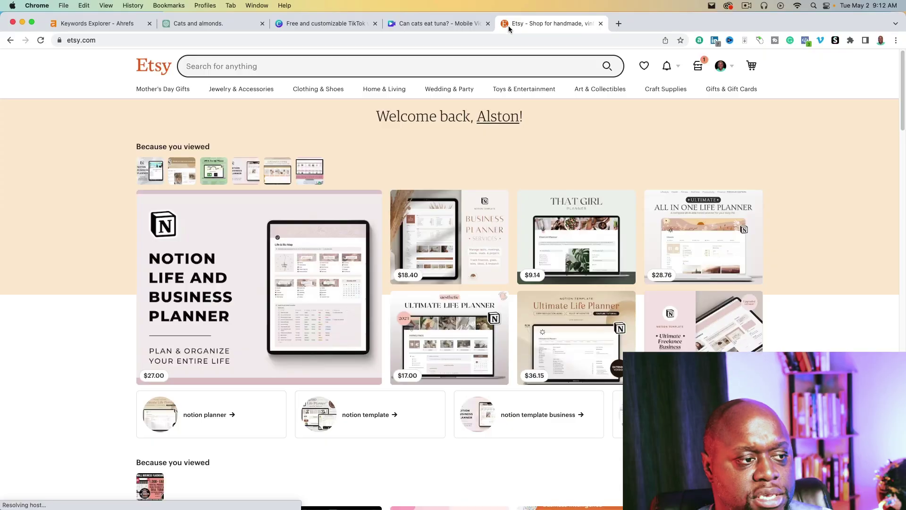
- Search Etsy for 'cat', refine it to 'cat planner', and scroll through the planner listings
left_click(466, 61)
type("cat")
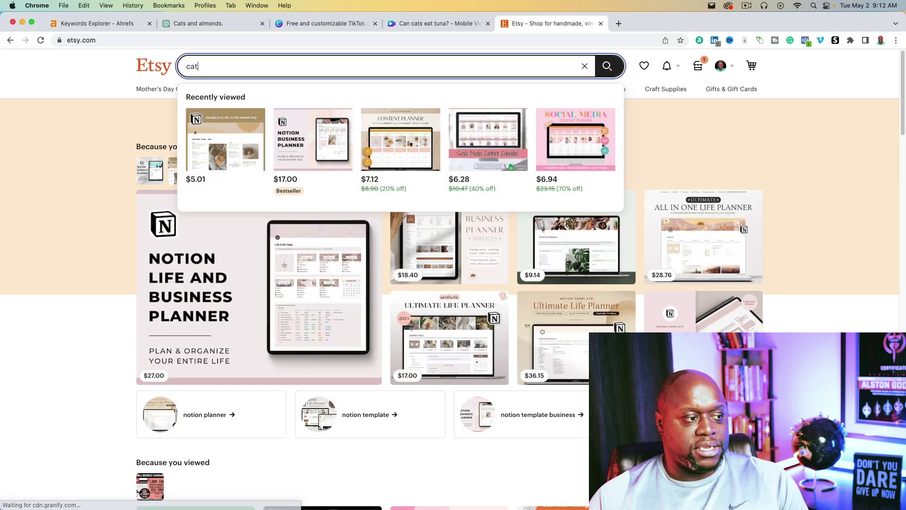
key("Return")
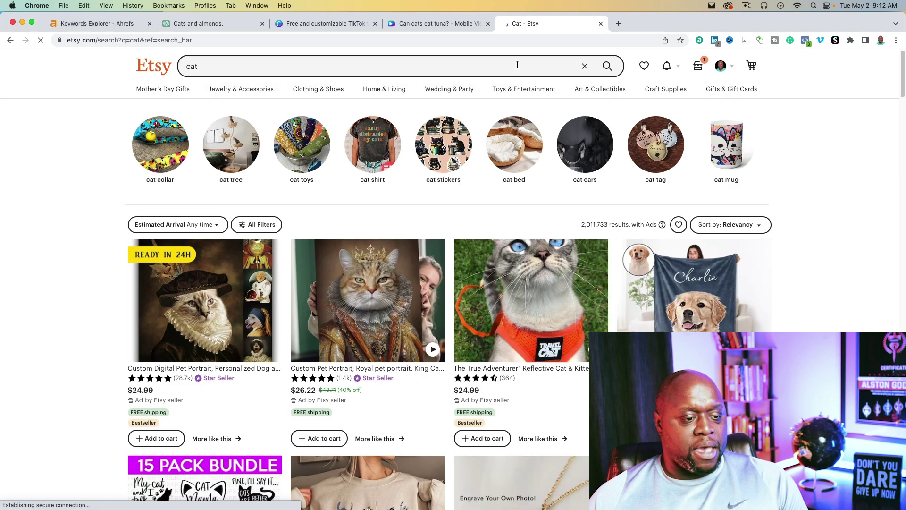
left_click(352, 70)
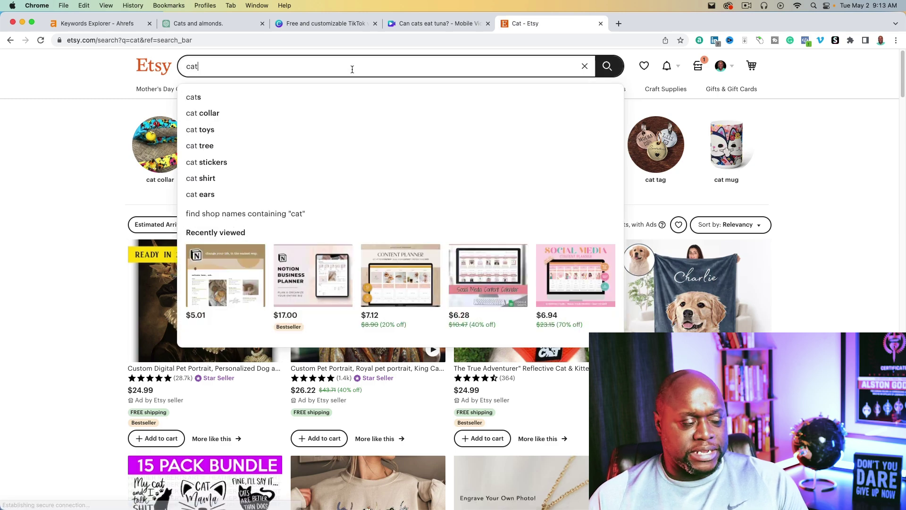
type("p")
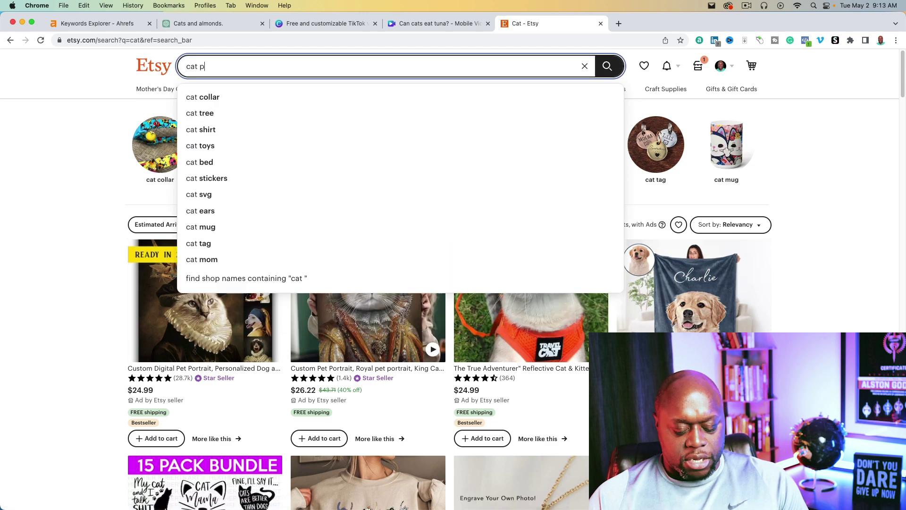
type("lanner")
key("Return")
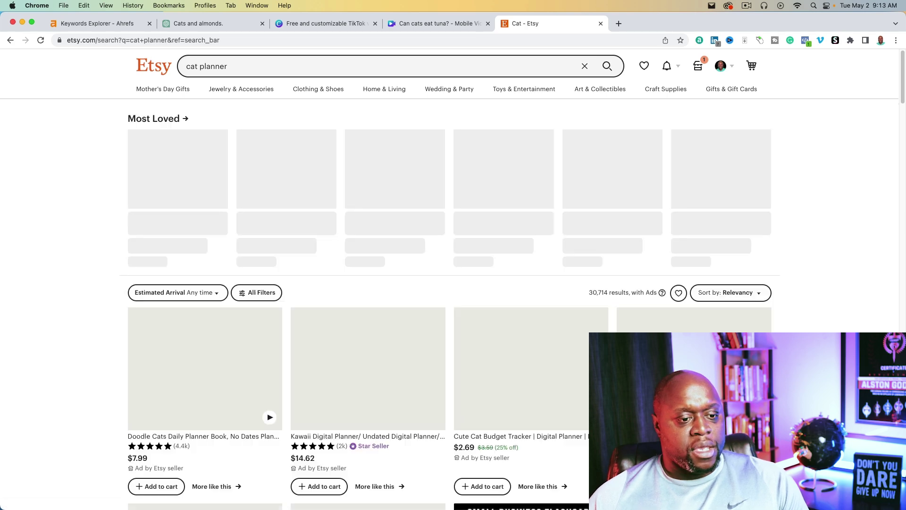
scroll(93, 259, "down", 3)
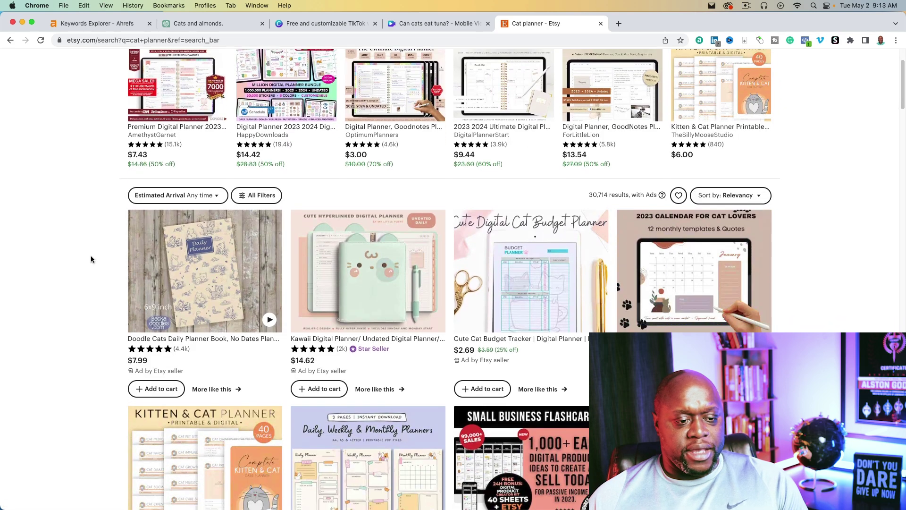
scroll(87, 257, "down", 1)
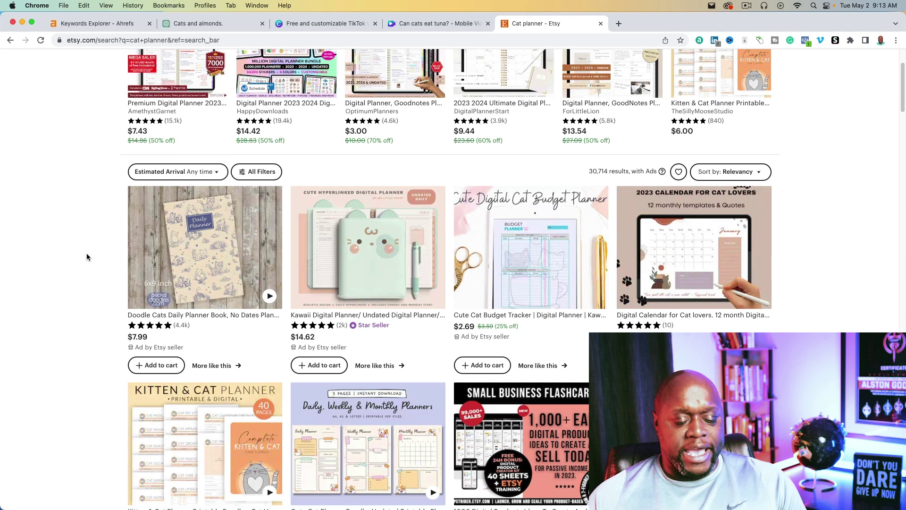
scroll(86, 257, "down", 6)
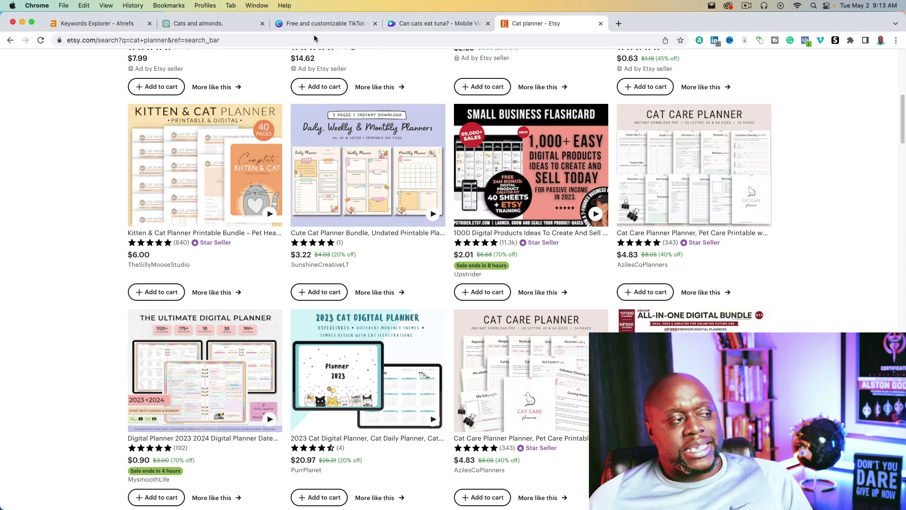
left_click(93, 25)
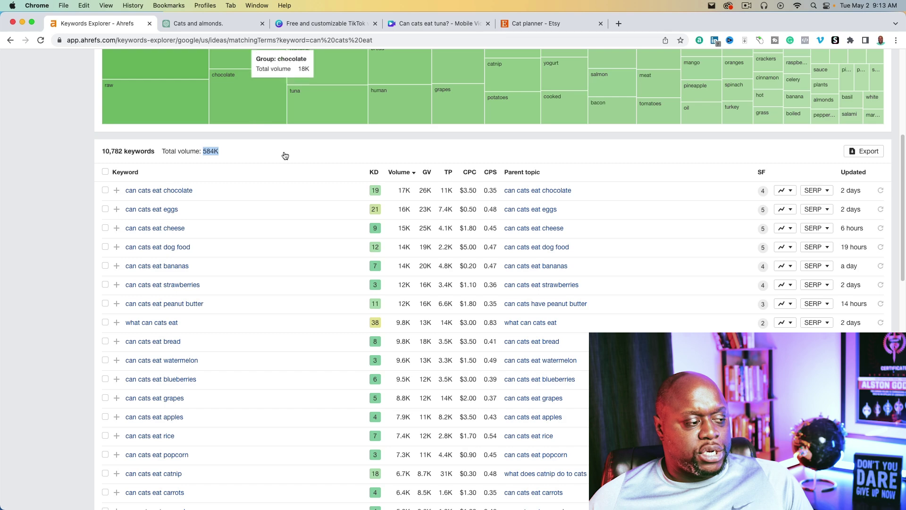
- Select ChatGPT's bullet-point answer about cats eating tuna, then return to Canva's TikTok templates
scroll(258, 301, "up", 5)
scroll(259, 303, "down", 6)
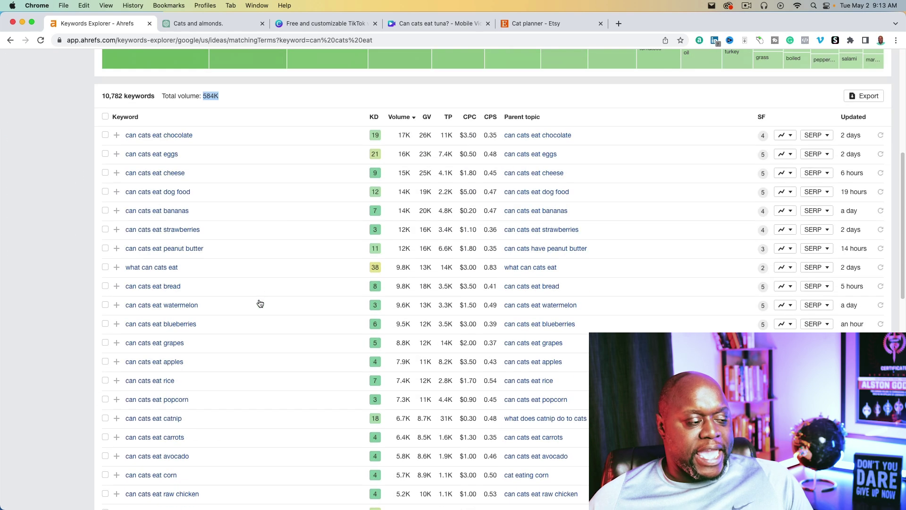
left_click(213, 24)
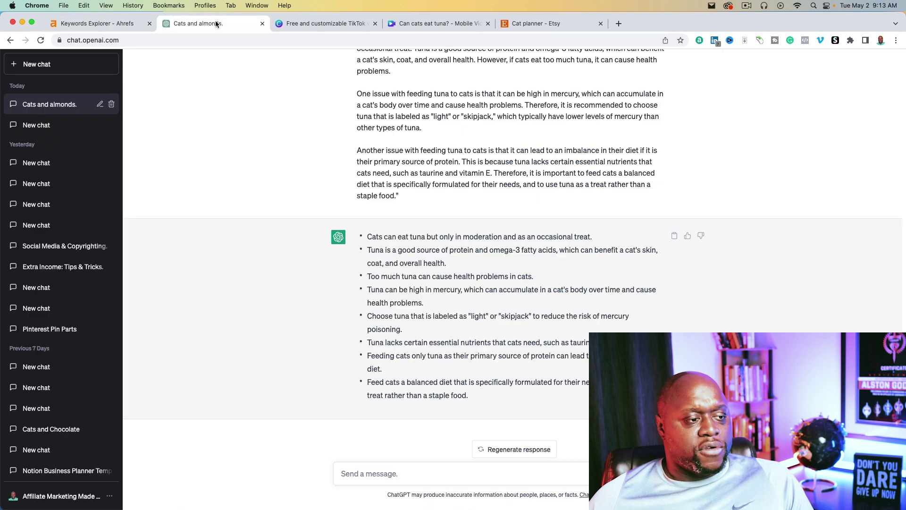
scroll(339, 265, "up", 10)
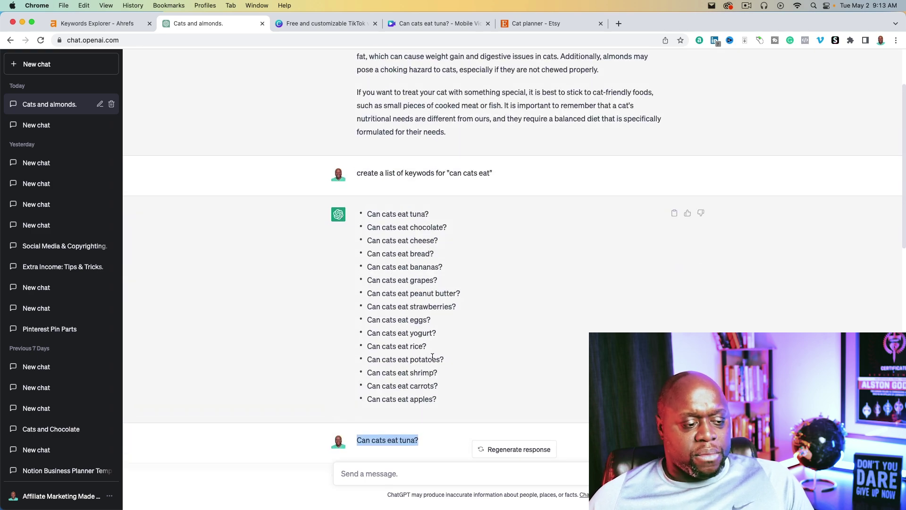
scroll(432, 357, "down", 15)
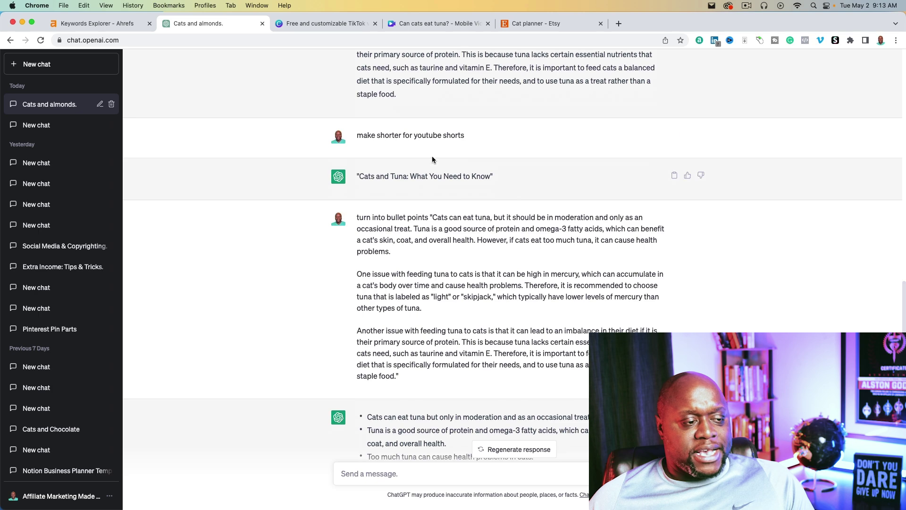
scroll(479, 212, "up", 3)
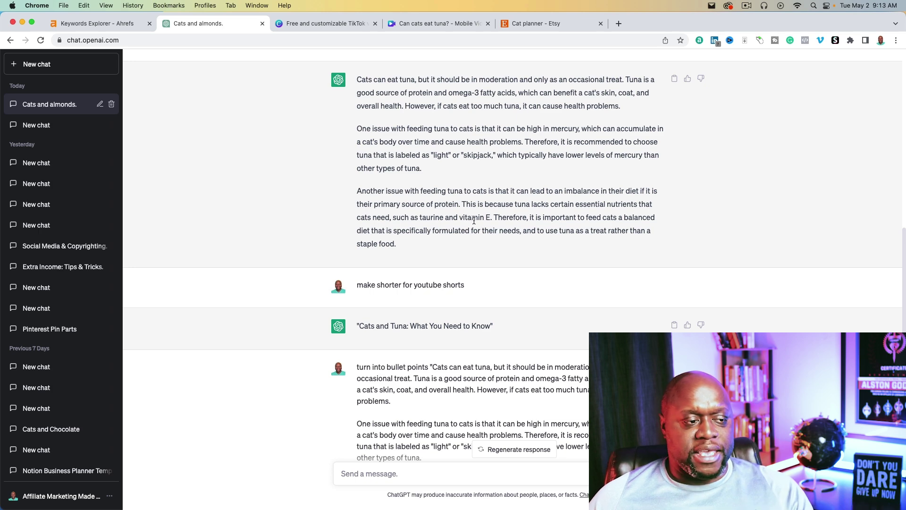
scroll(450, 284, "down", 7)
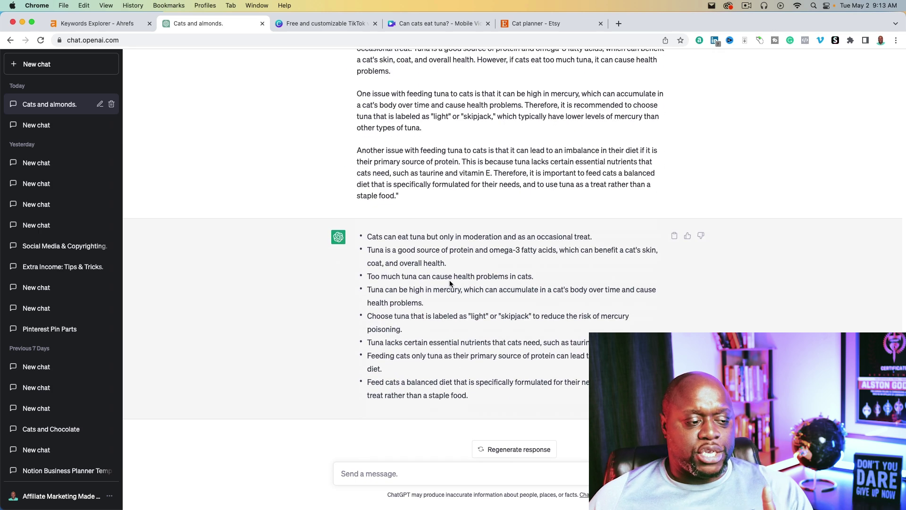
left_click_drag(367, 233, 560, 381)
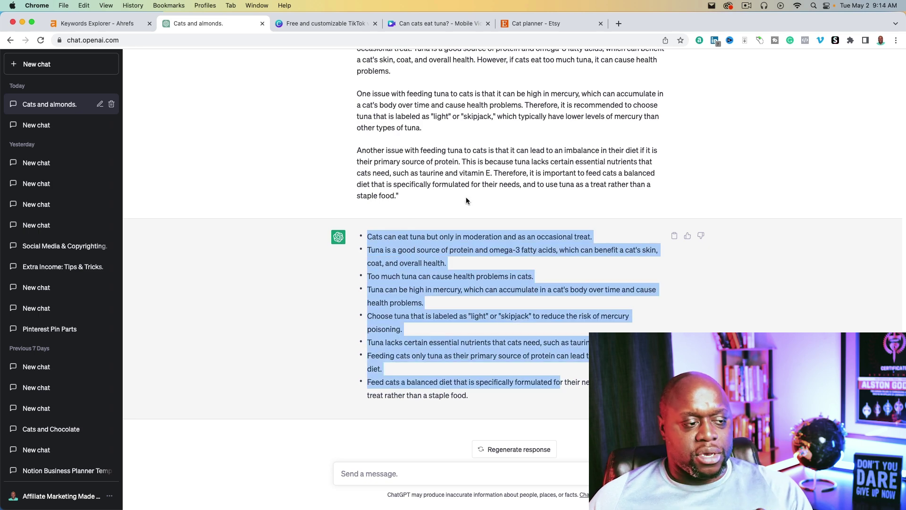
left_click(328, 24)
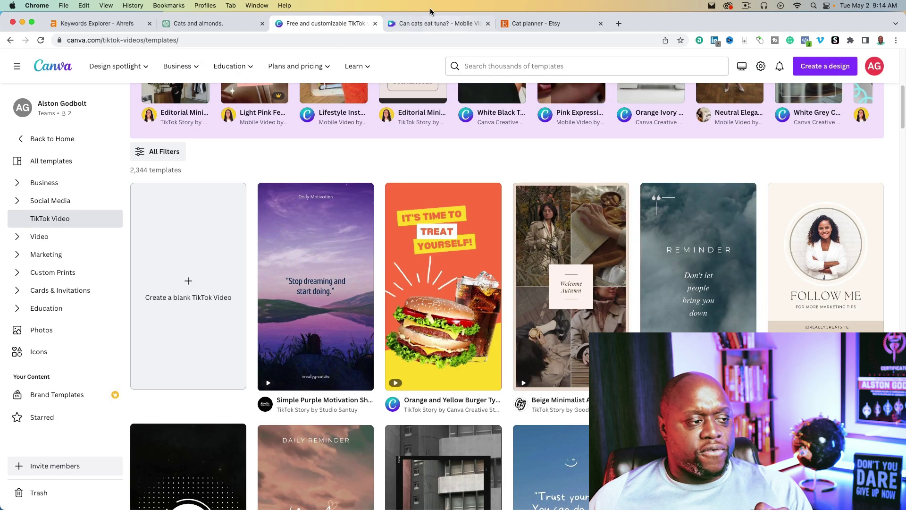
- Open the Can cats eat tuna? design and compare page 2's cat-in-tree video with page 1
scroll(542, 156, "up", 5)
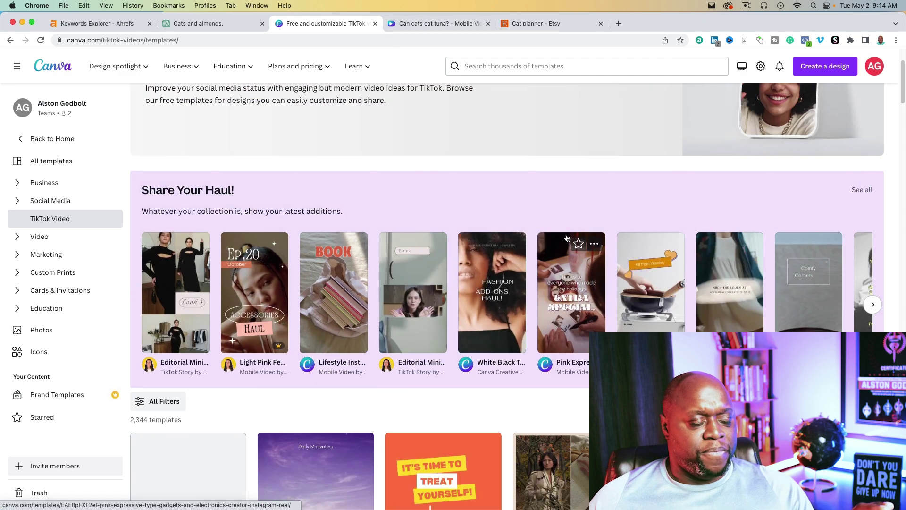
left_click(430, 23)
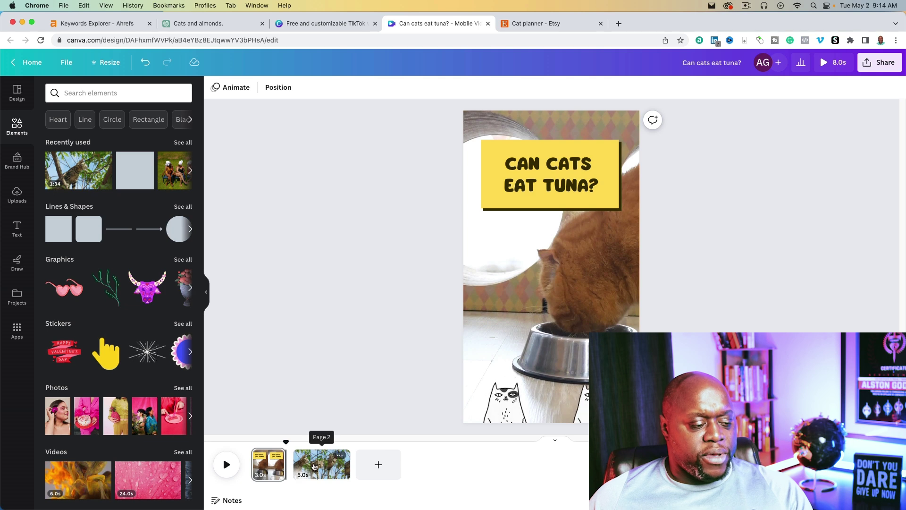
left_click(333, 457)
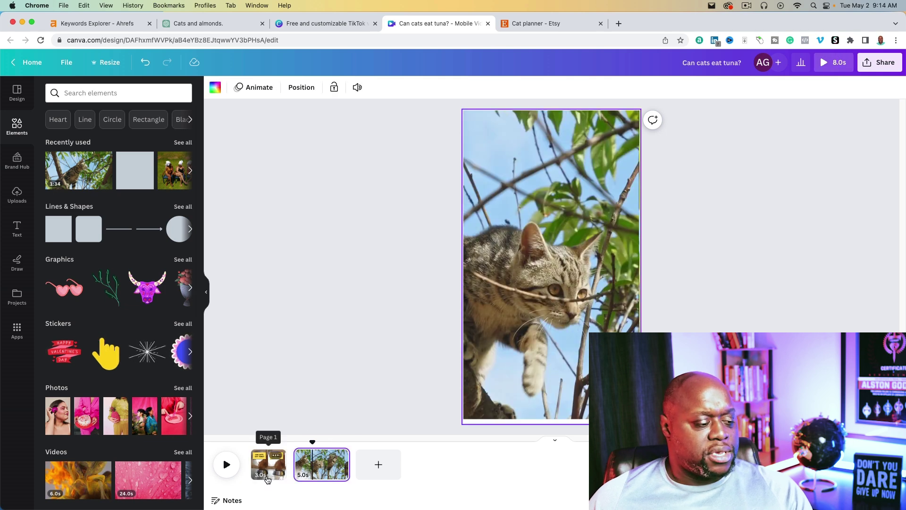
left_click(268, 463)
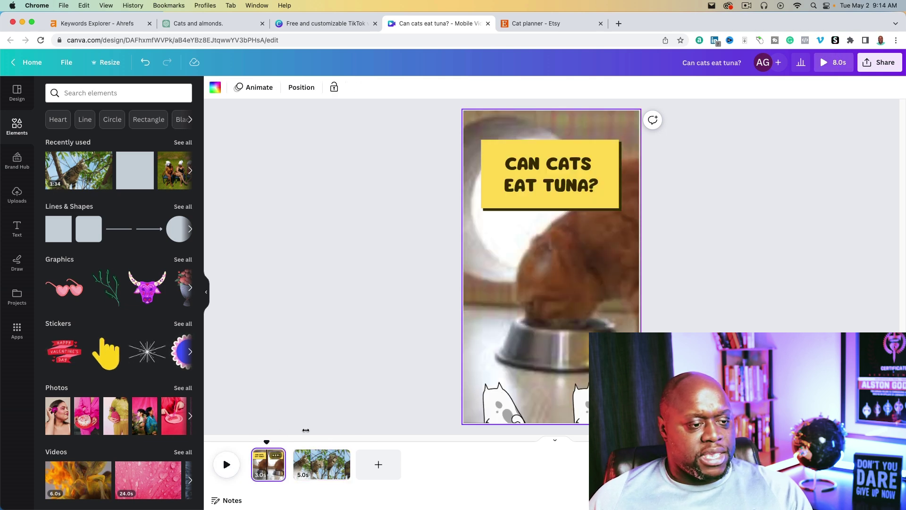
- Duplicate page 1's yellow CAN CATS EAT TUNA? title box onto page 2
left_click(601, 157)
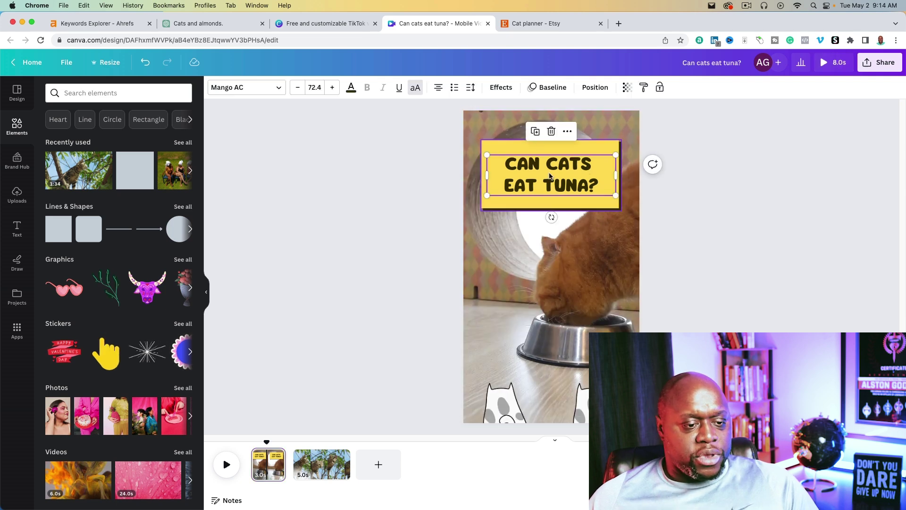
key("Escape")
left_click(550, 143)
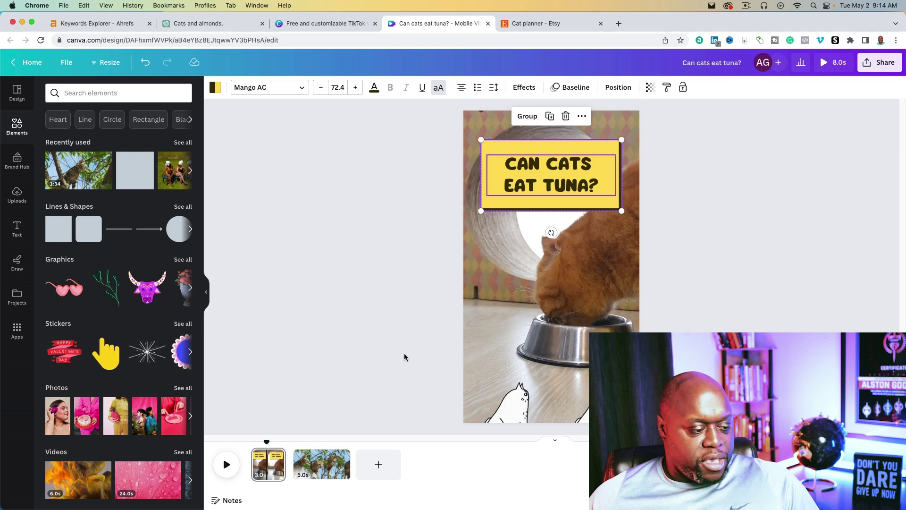
left_click(318, 470)
key("ctrl+v")
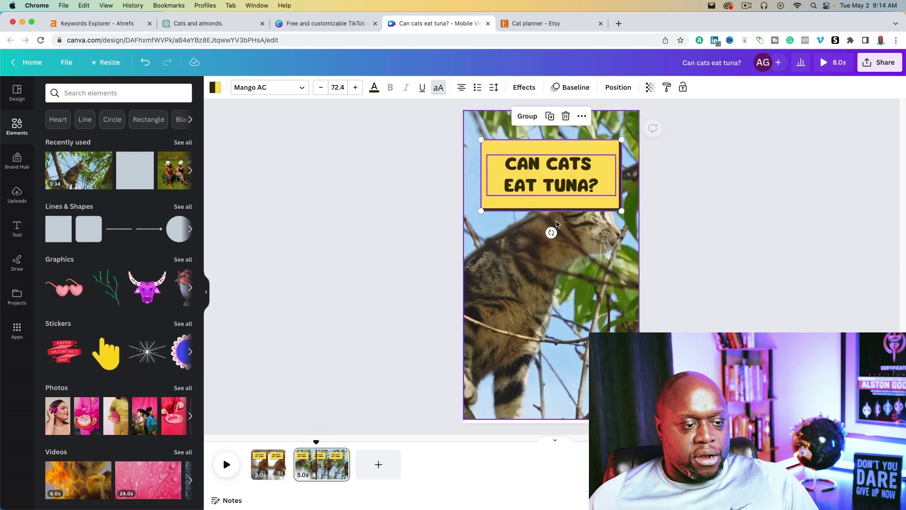
left_click(208, 24)
- Copy the first tuna bullet sentence from the ChatGPT answer
left_click(368, 236)
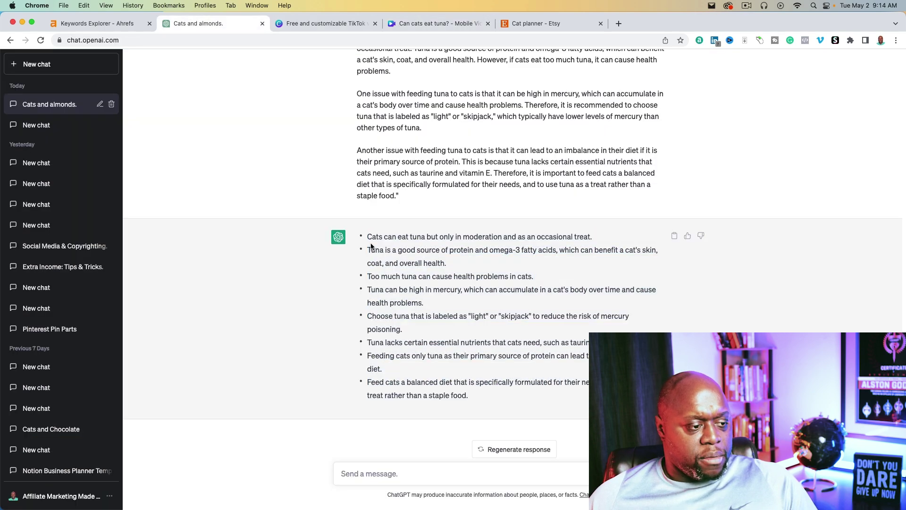
left_click_drag(368, 237, 595, 237)
key("ctrl+c")
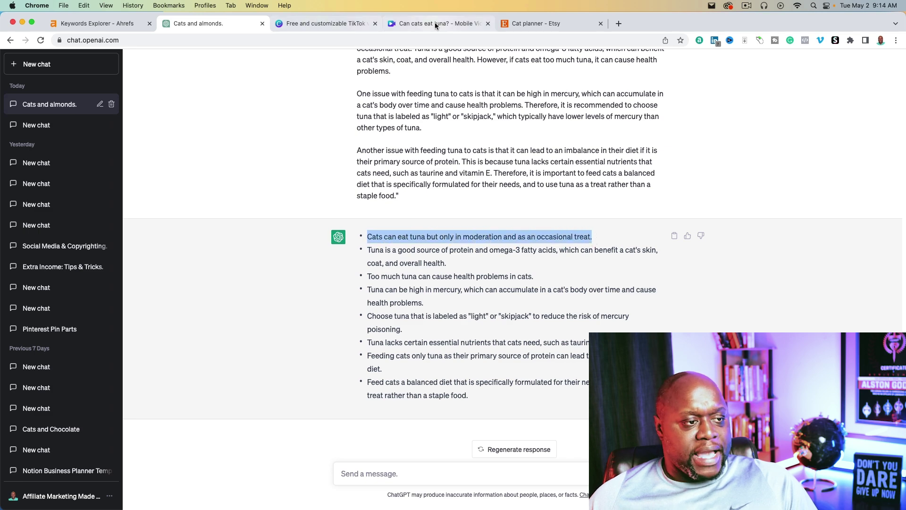
left_click(435, 23)
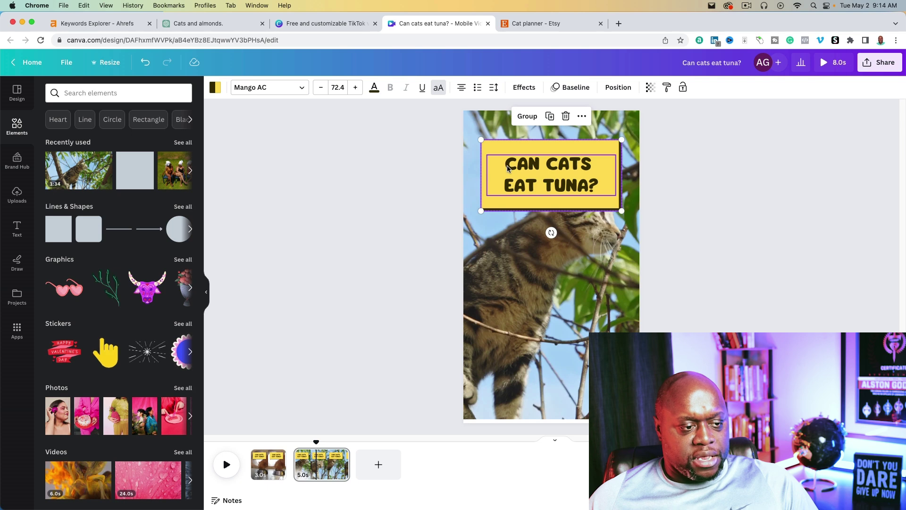
- Replace page 2's box text with 'Cats can eat tuna but only in moderation…' and lengthen the box
left_click(702, 189)
double_click(550, 175)
key("ctrl+v")
left_click(584, 209)
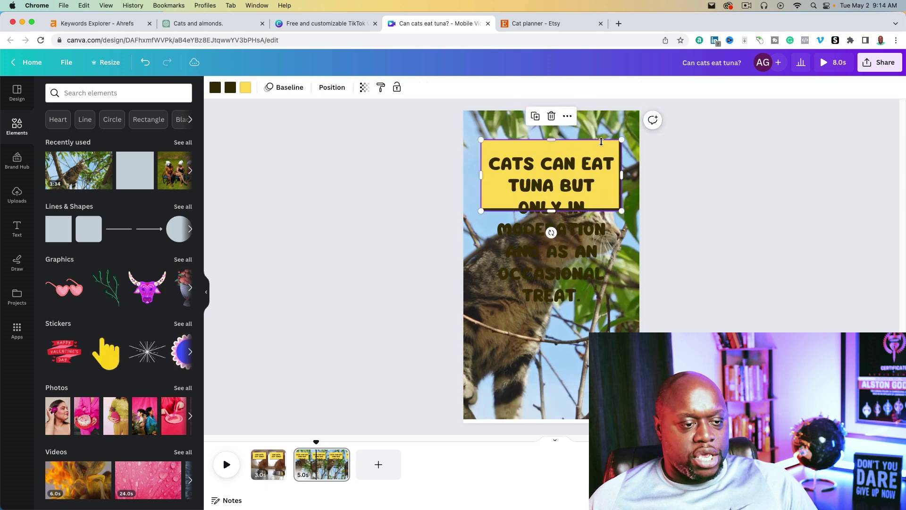
left_click_drag(552, 211, 549, 312)
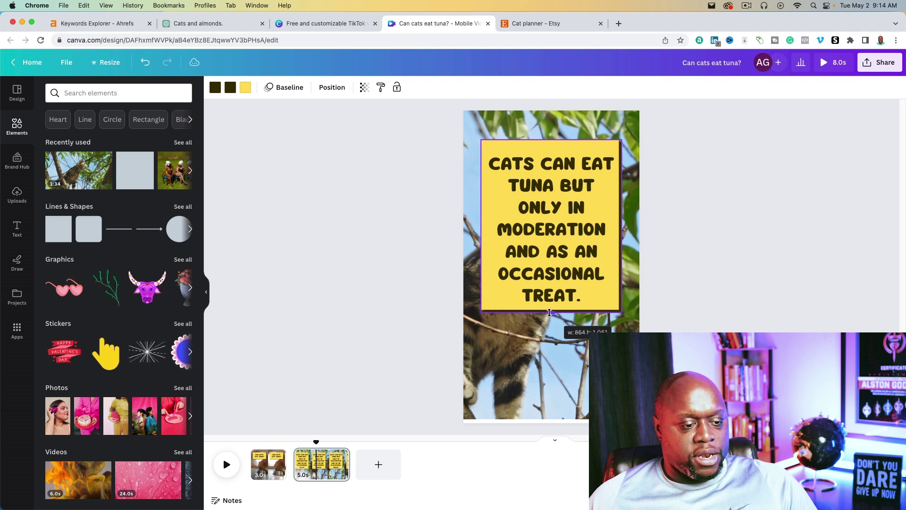
left_click(660, 303)
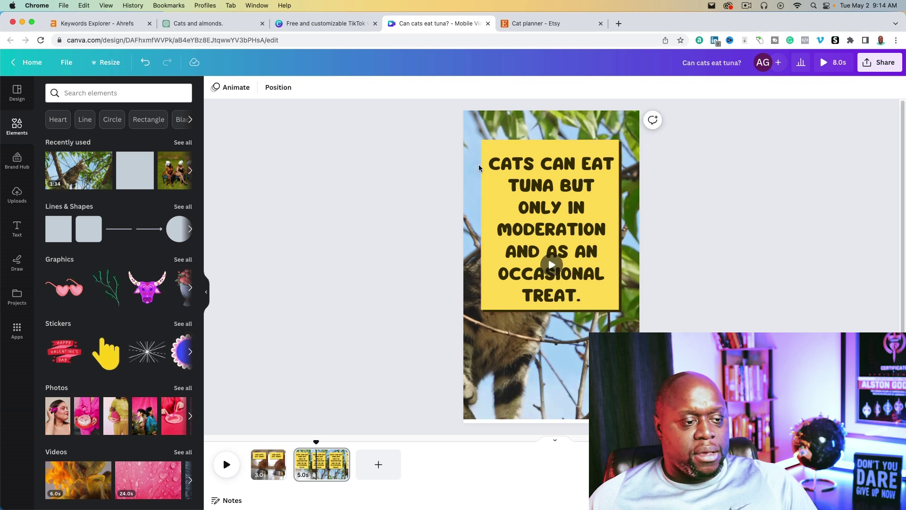